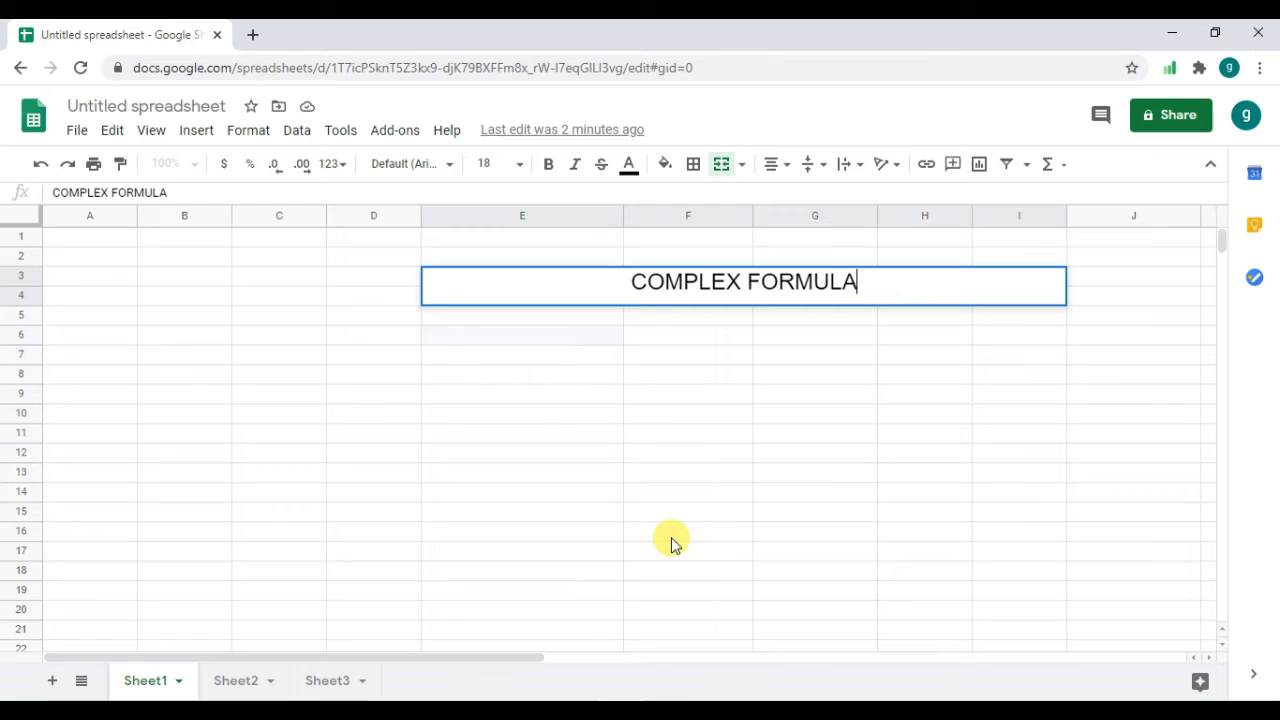
Enter the numbers 5 in cell E10 and 2 in cell F10 of Sheet1.
left_click(530, 413)
type("5")
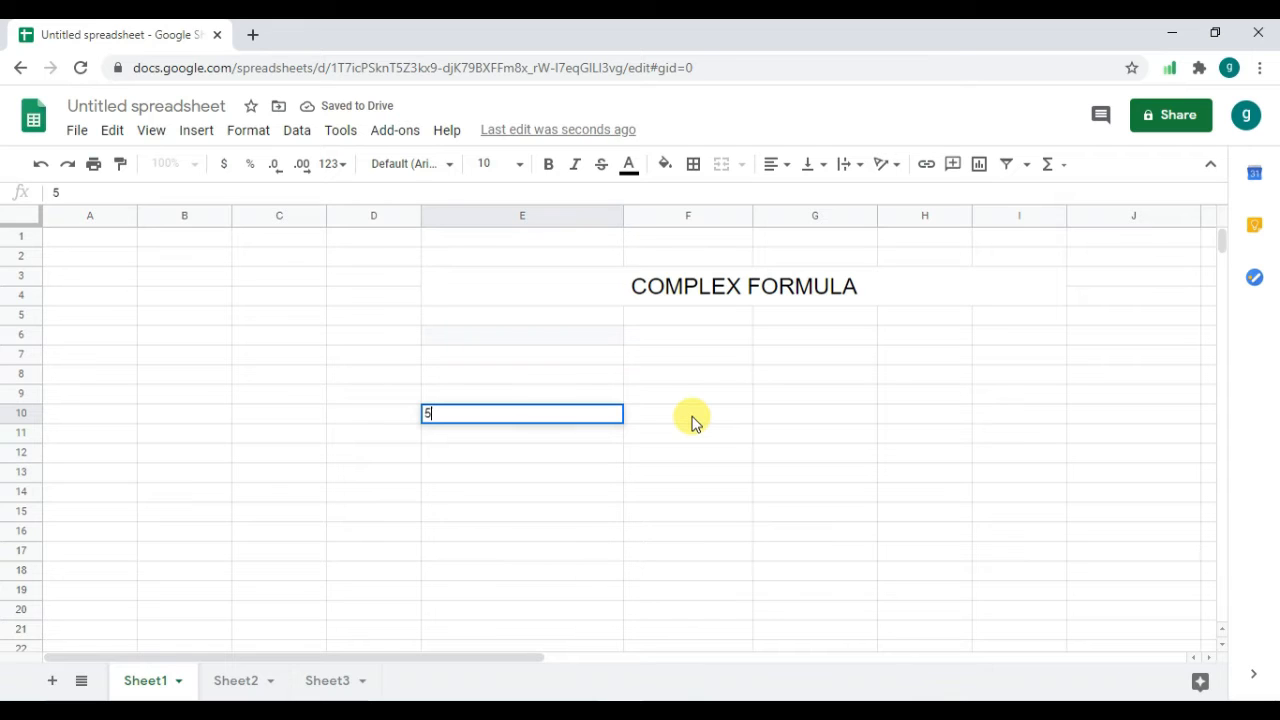
left_click(690, 416)
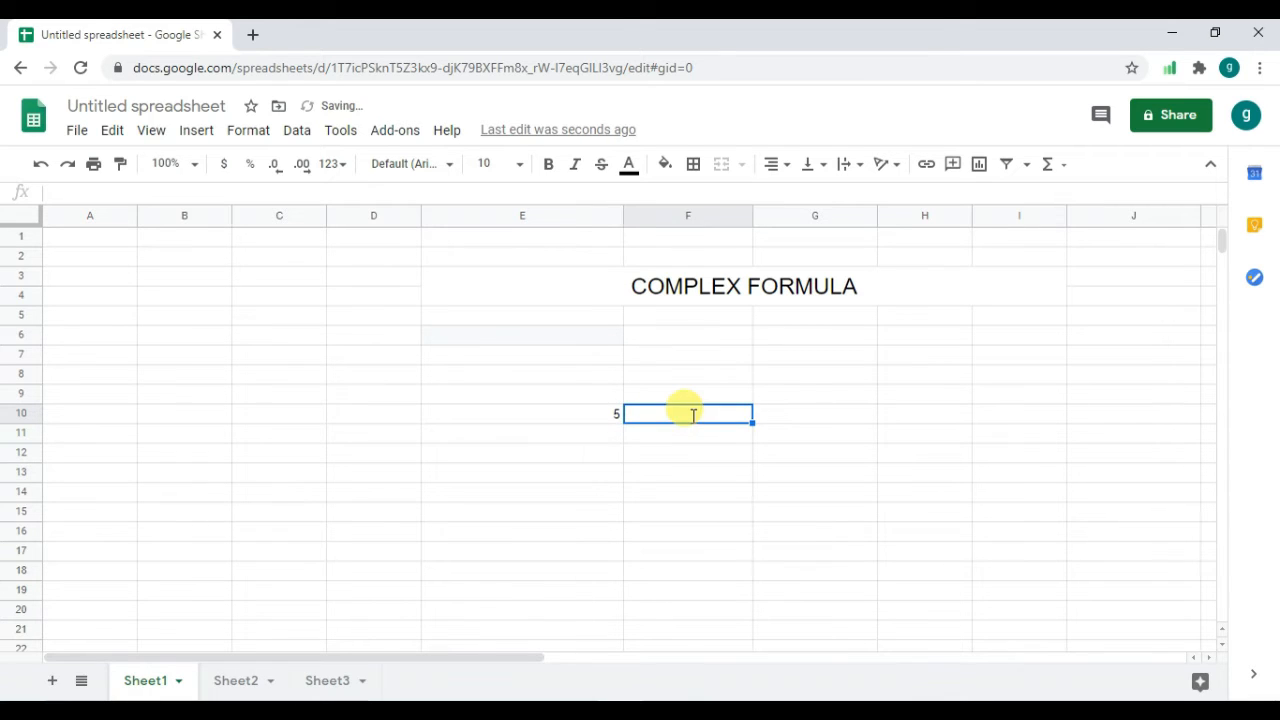
type("2")
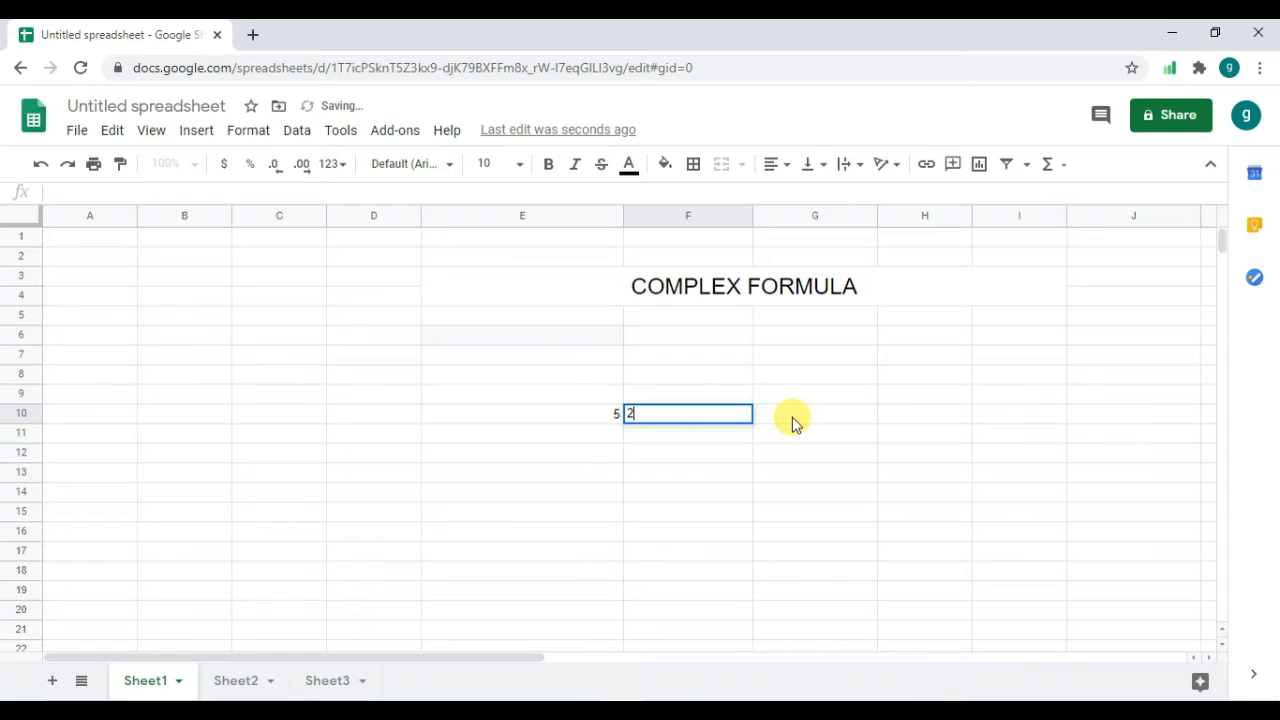
Enter the formula =COMPLEX(E10,F10) in cell G10 to build a complex number from the two values.
left_click(792, 422)
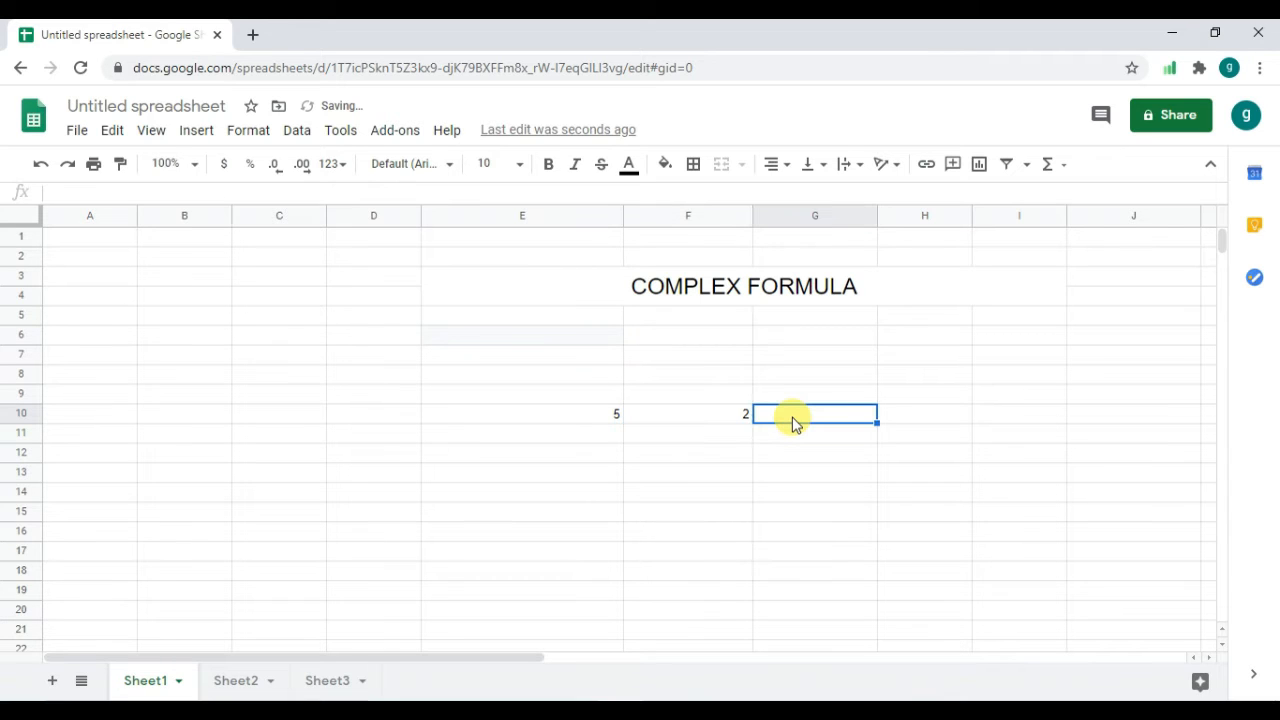
type("=COM")
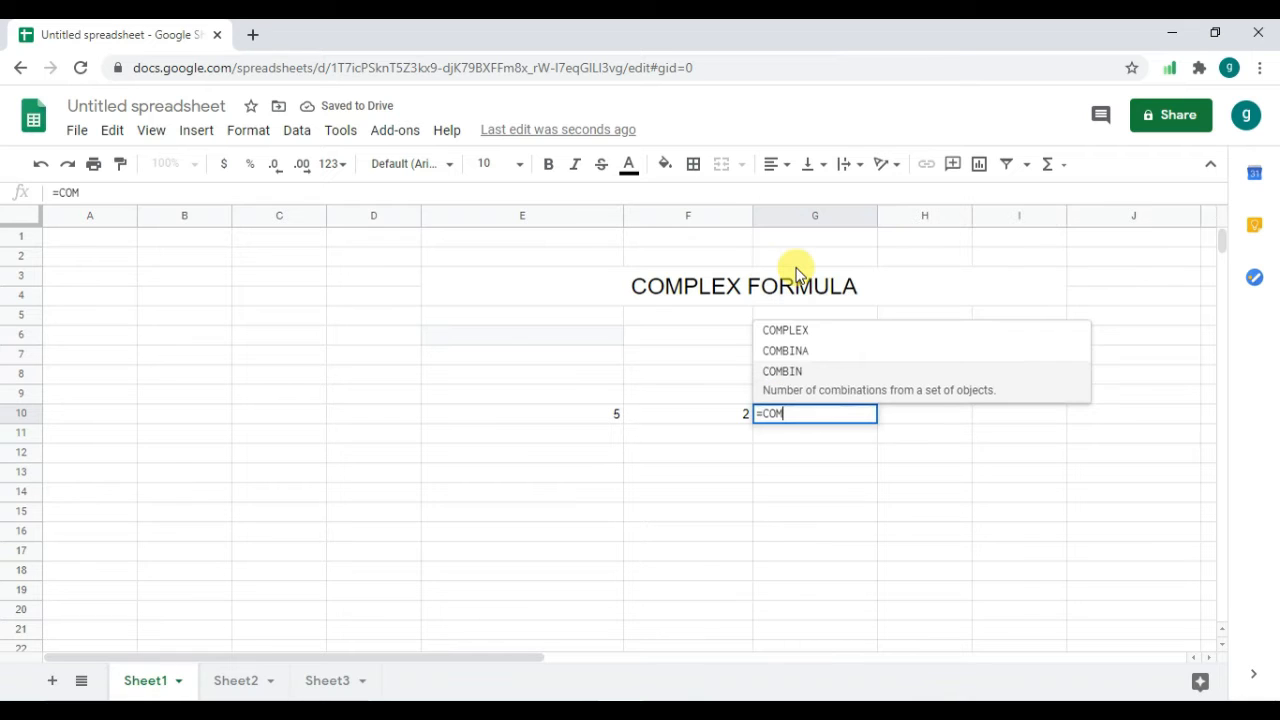
left_click(814, 332)
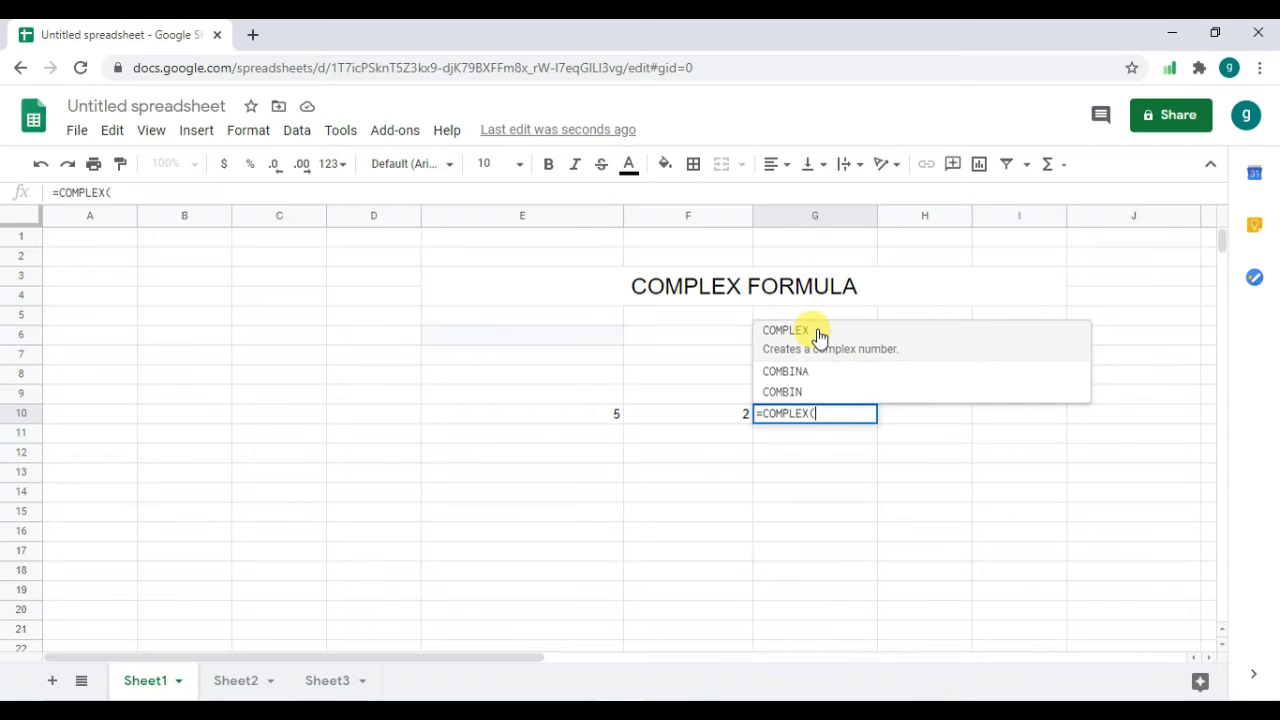
left_click(573, 418)
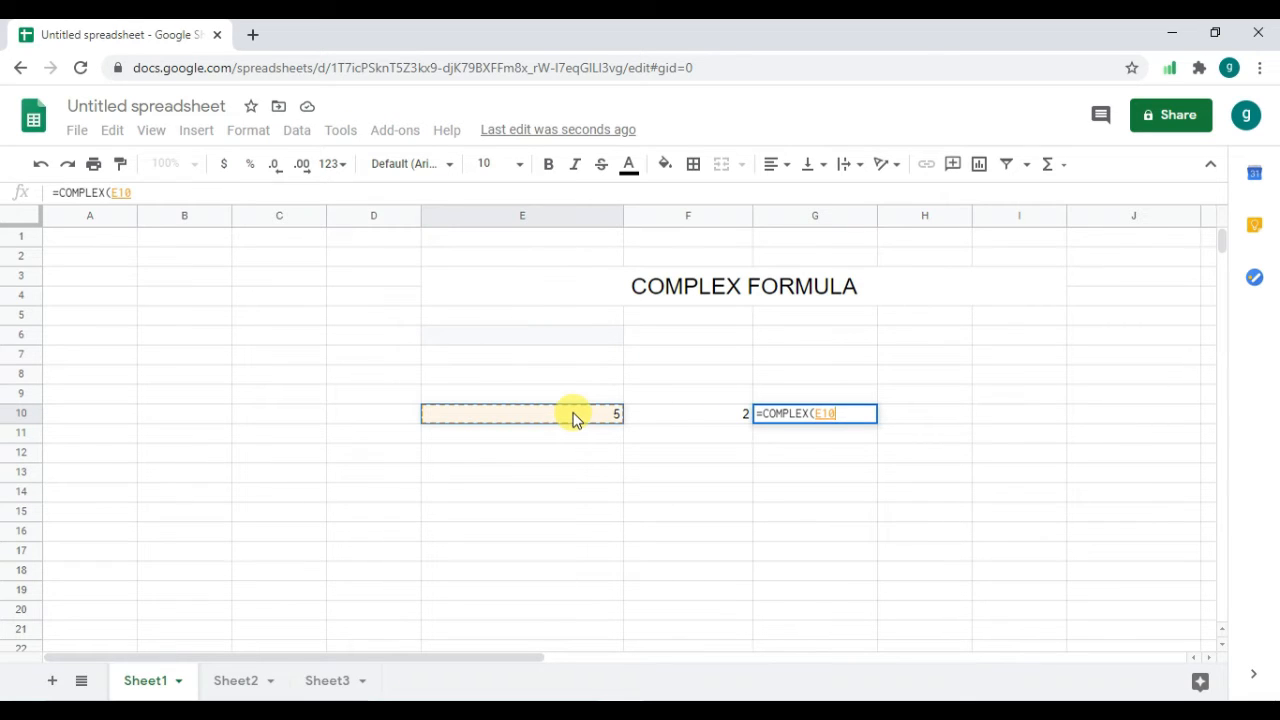
type(",")
left_click(633, 420)
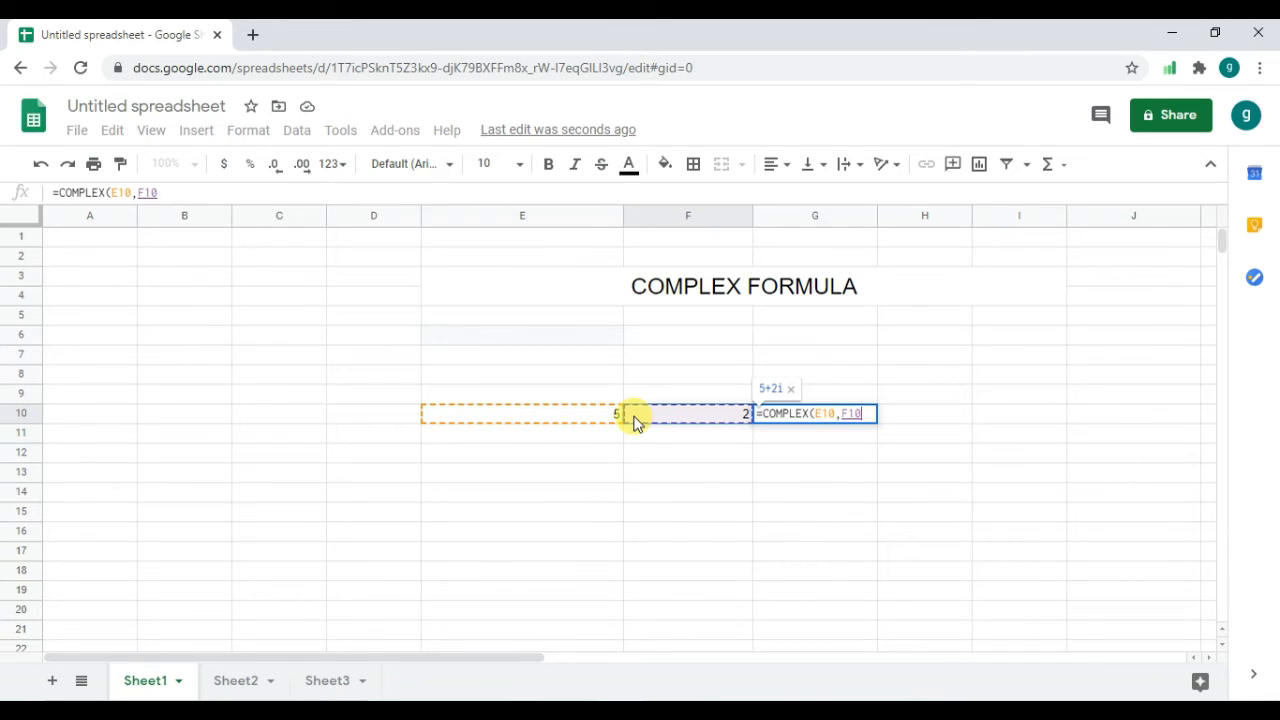
type(")")
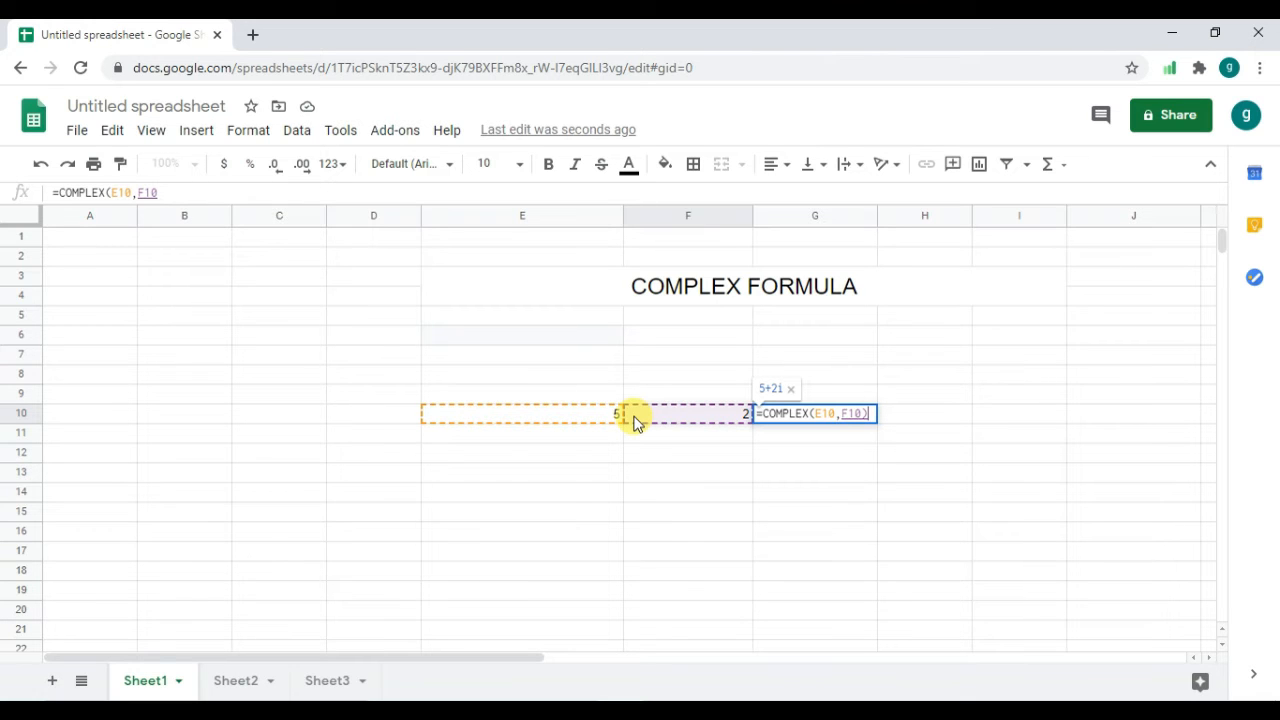
key("Return")
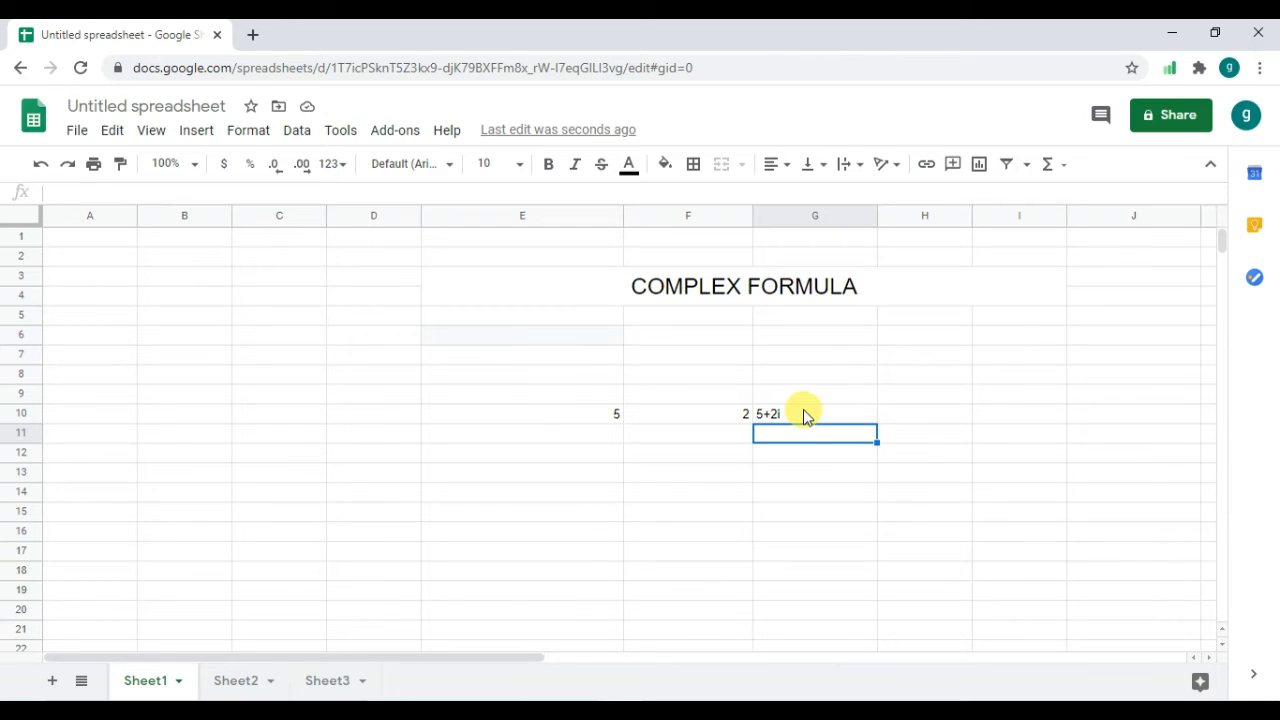
On Sheet2, enter the title CONCAT FORMULA in the merged heading cell across E1:H2.
left_click(247, 684)
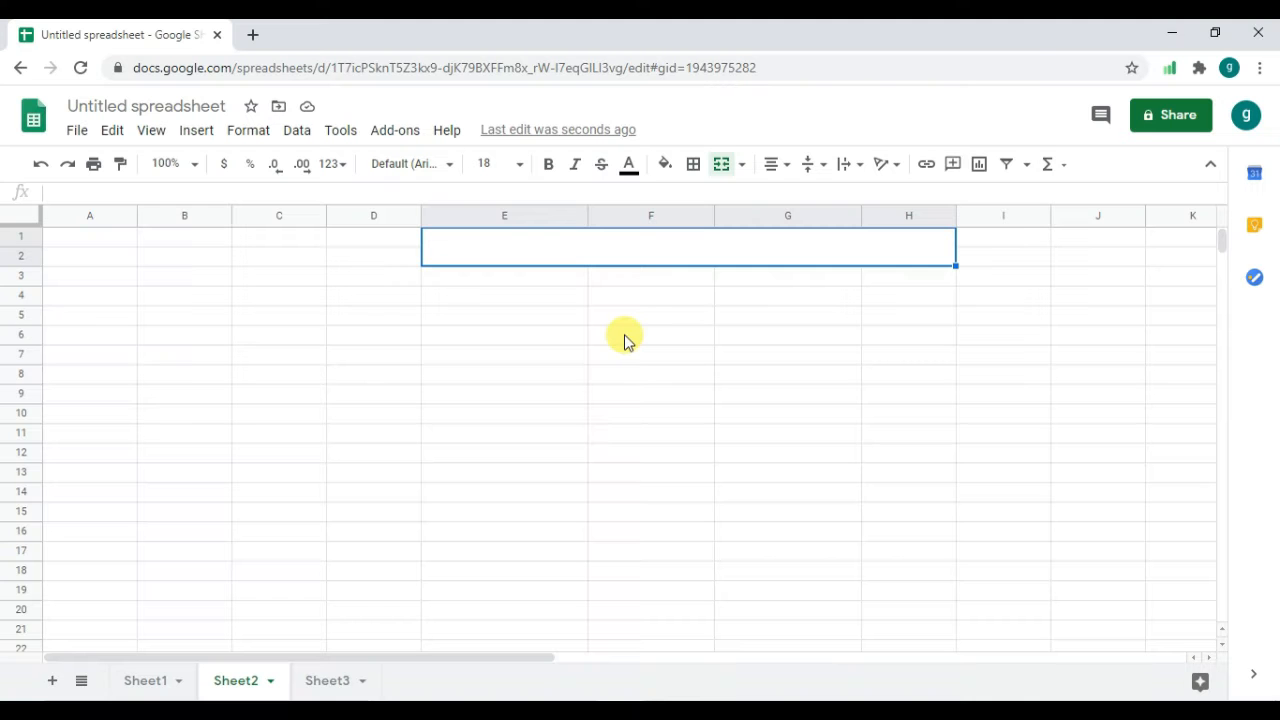
type("CON")
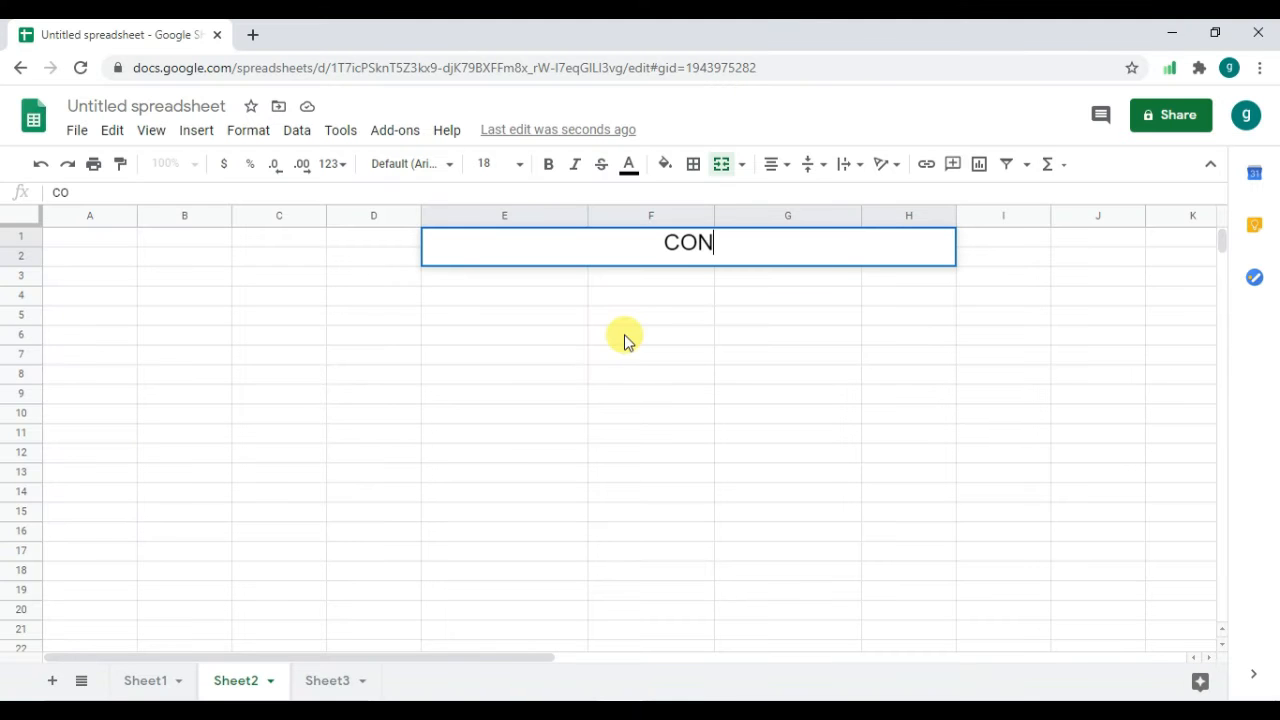
type("CA")
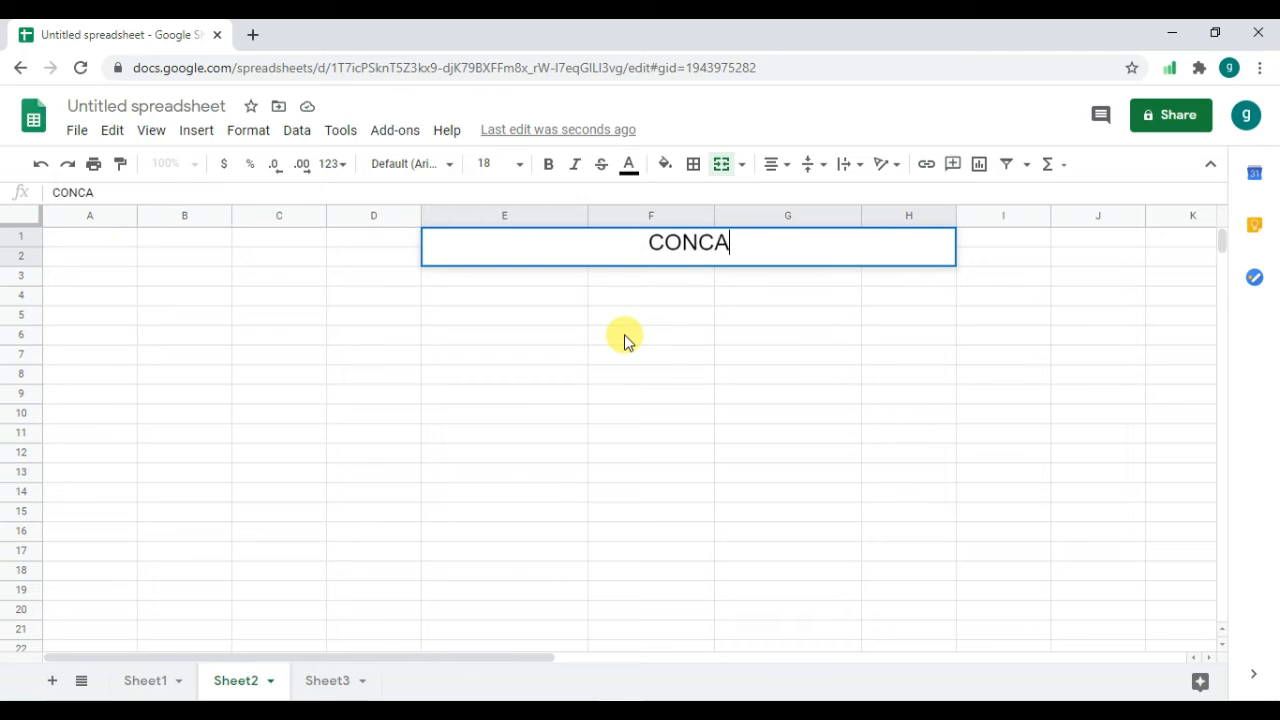
type("T FOR")
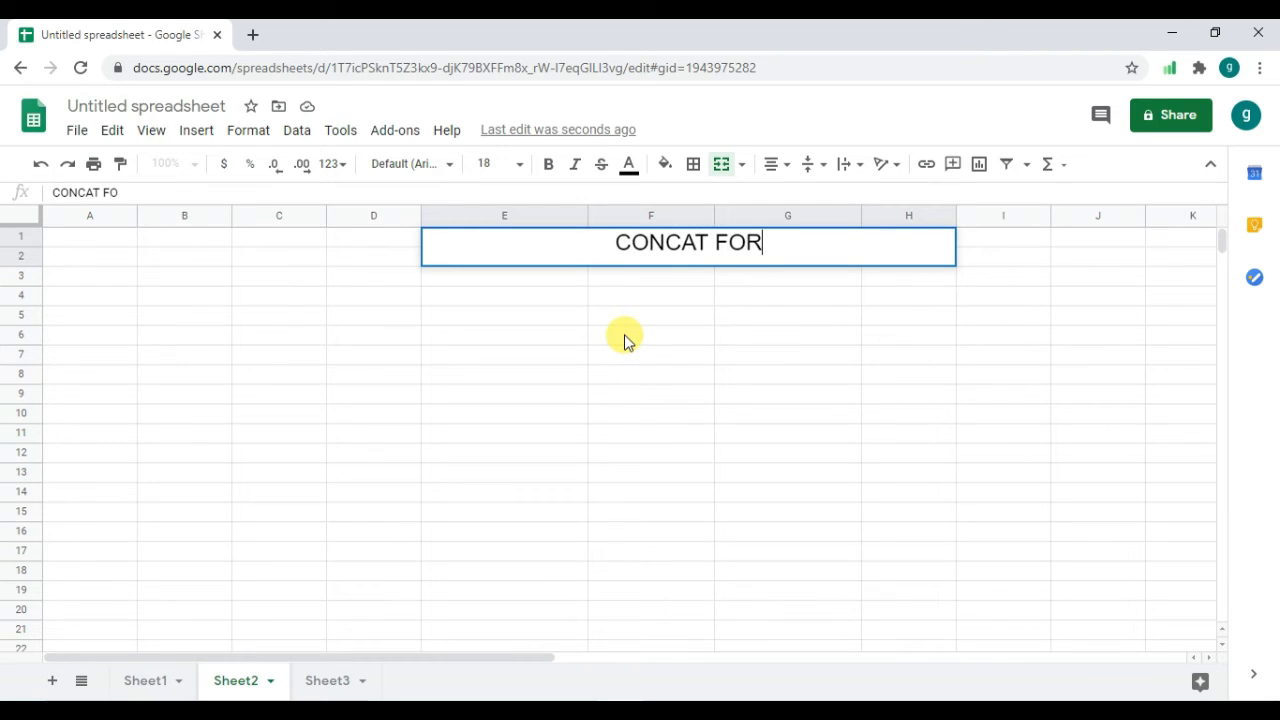
type("MULA")
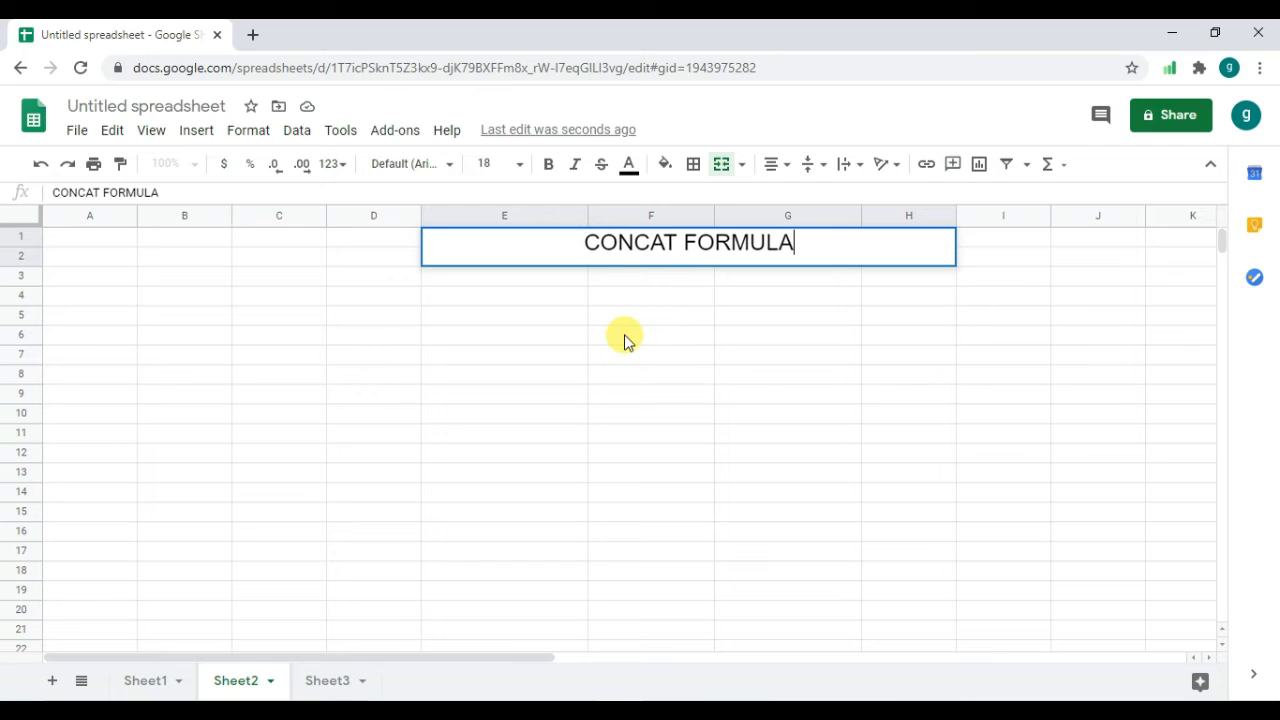
Enter the parts of a person's full name in separate cells E10, F10 and G10.
left_click(473, 418)
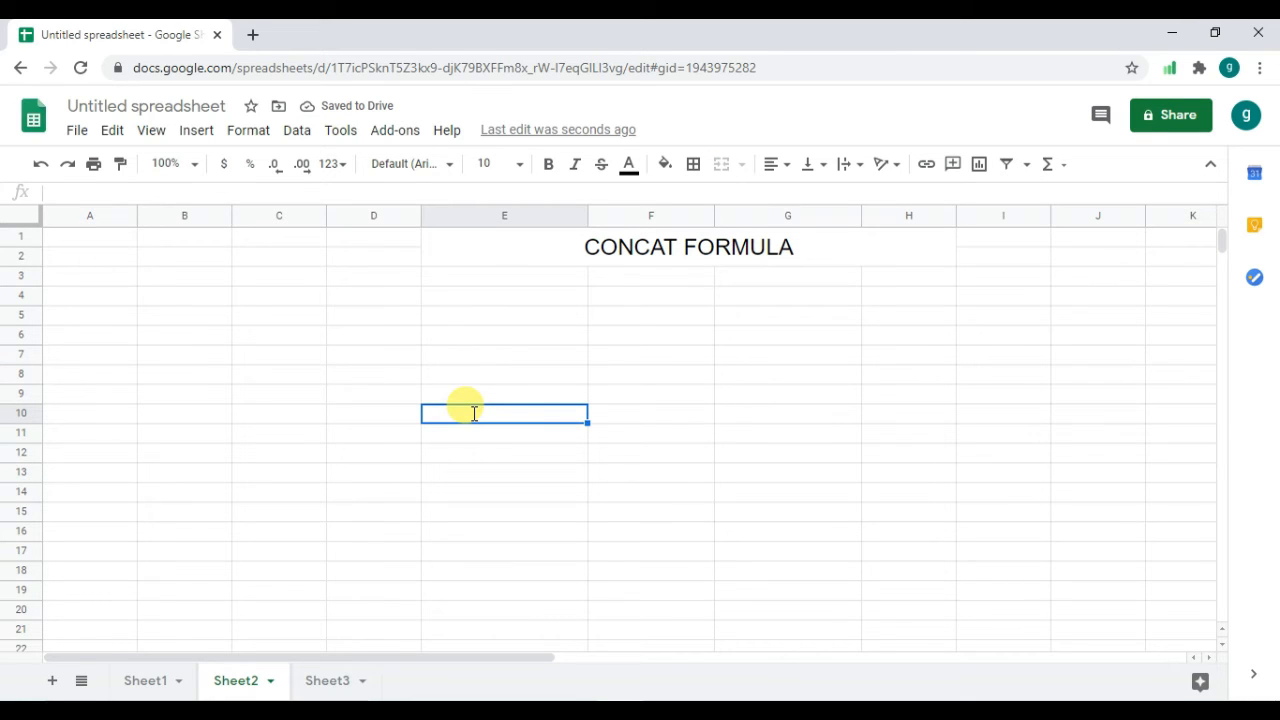
type("RAM")
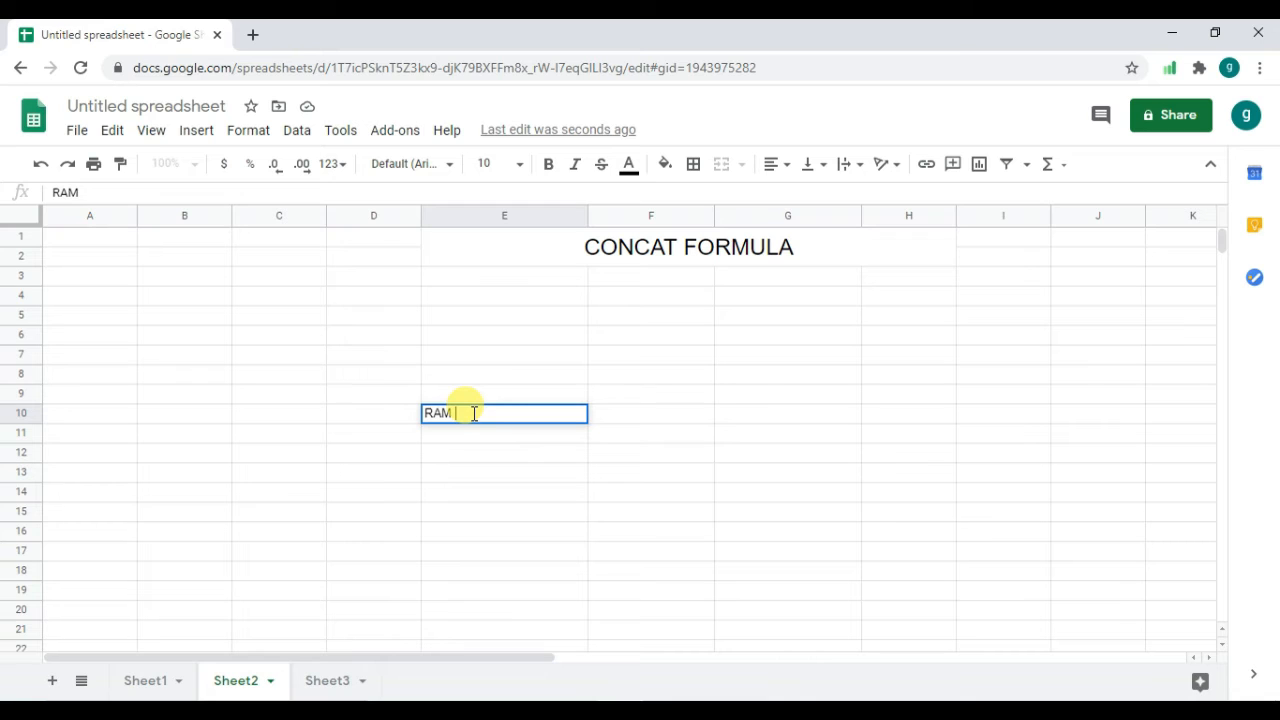
left_click(669, 425)
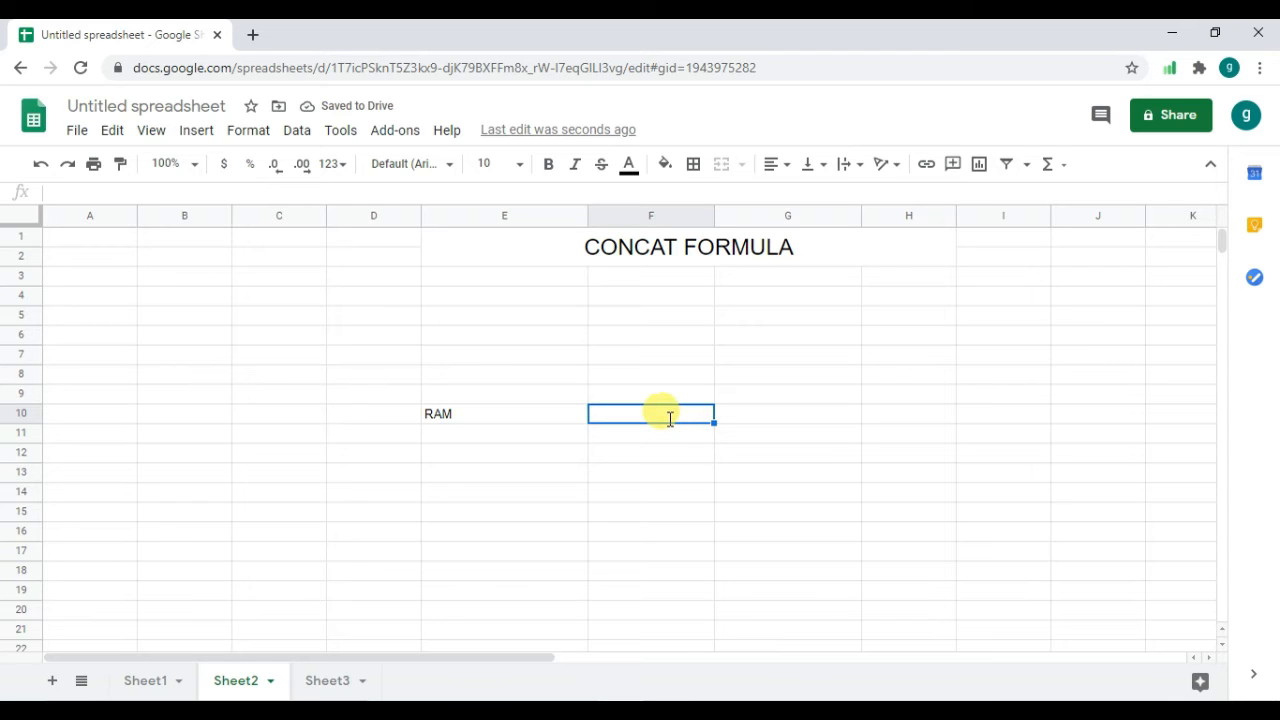
type("RAJ")
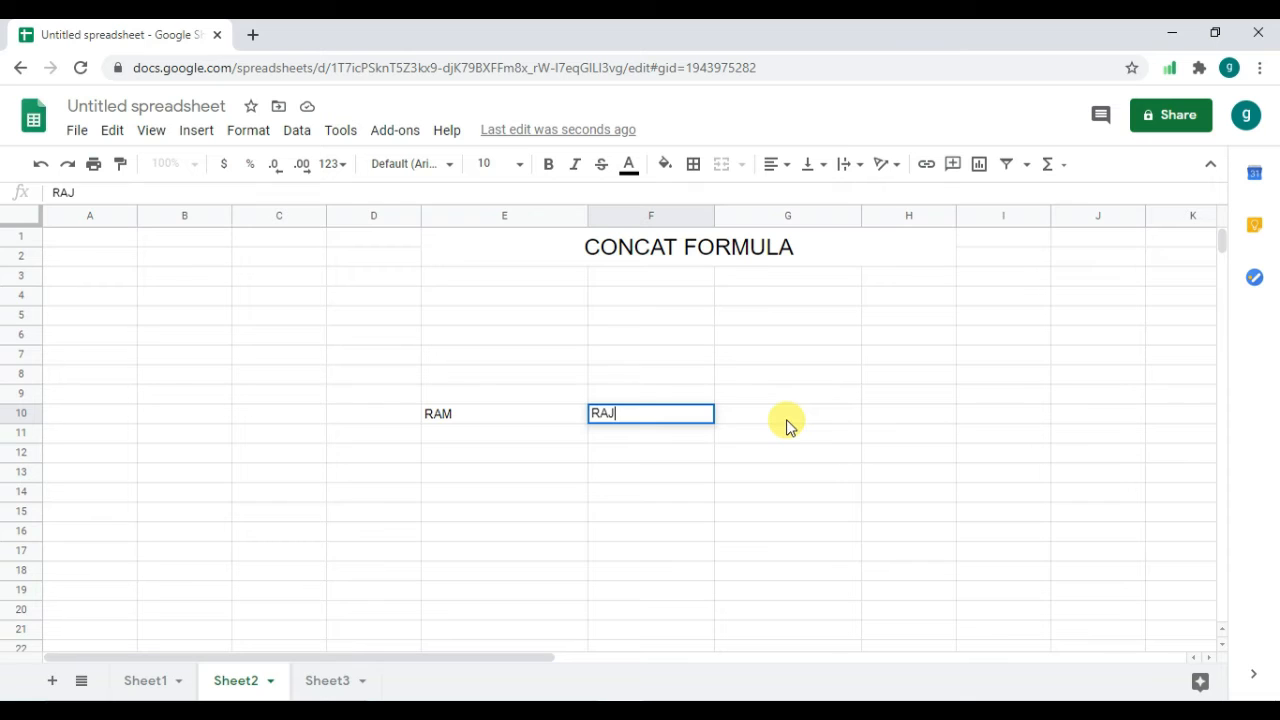
left_click(786, 425)
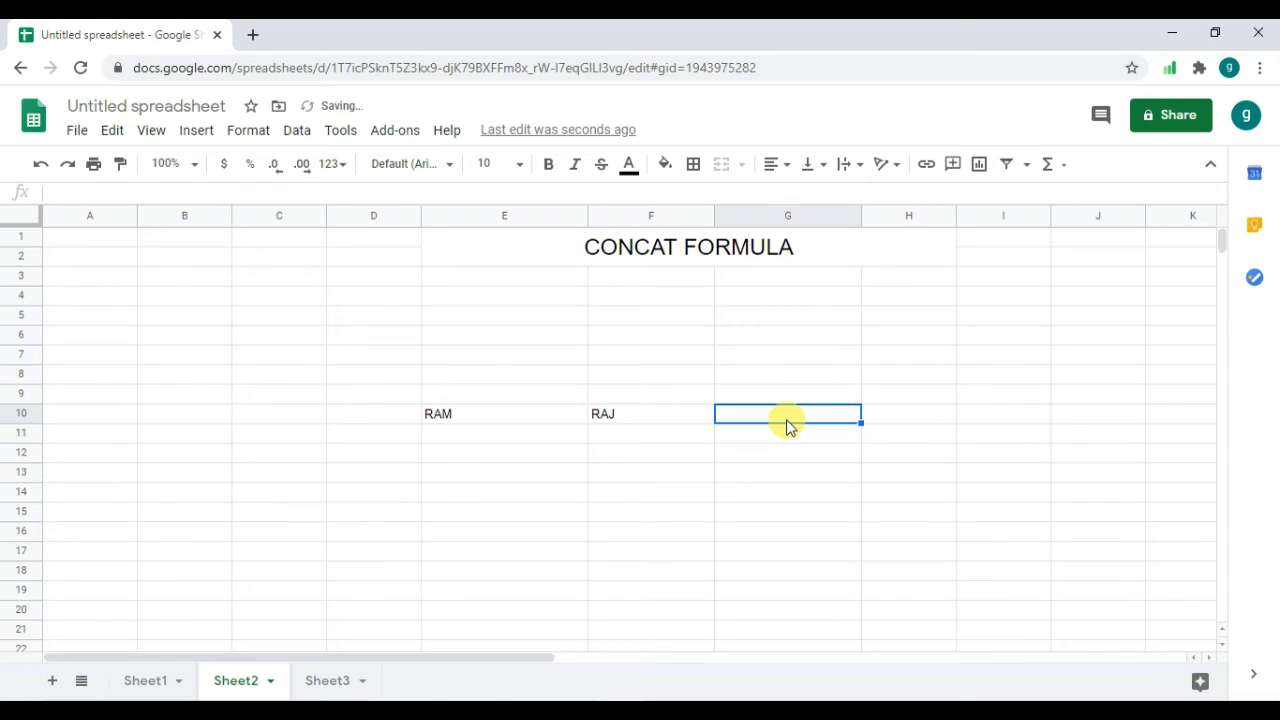
type("YADAV")
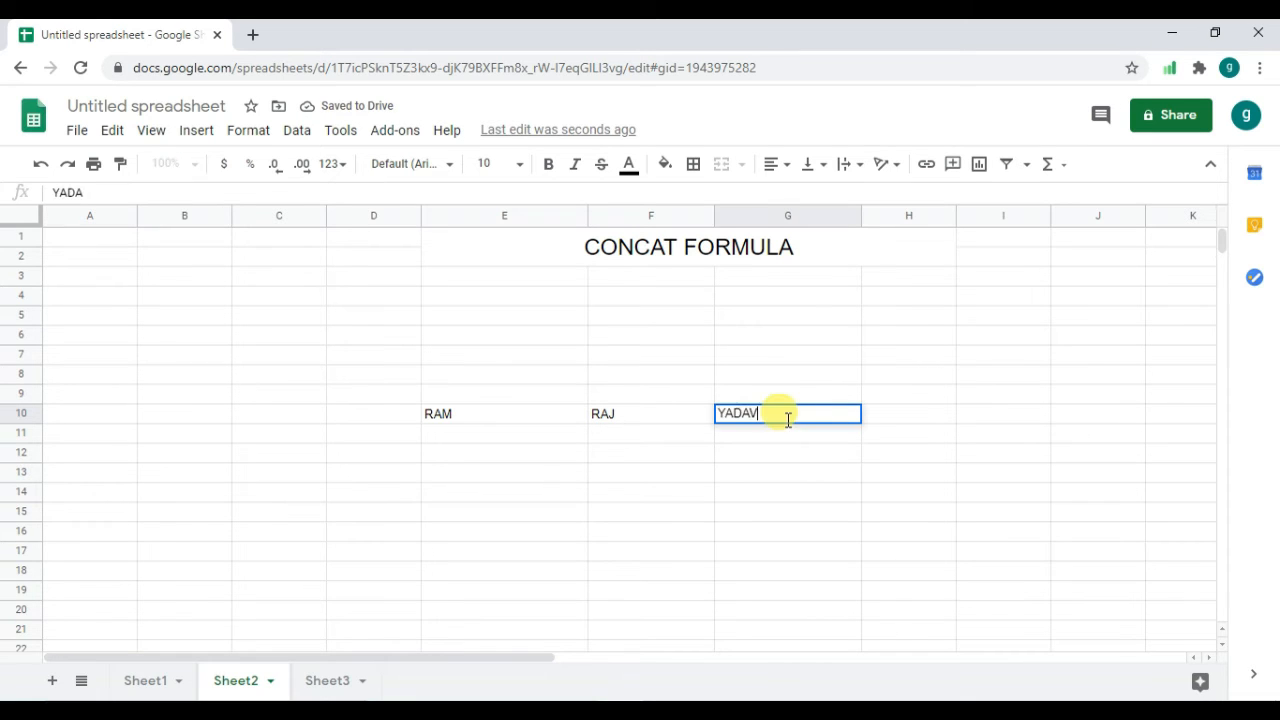
Widen column H and enter the formula =CONCAT(E10:G10) in cell H10 to join the name parts.
left_click(928, 418)
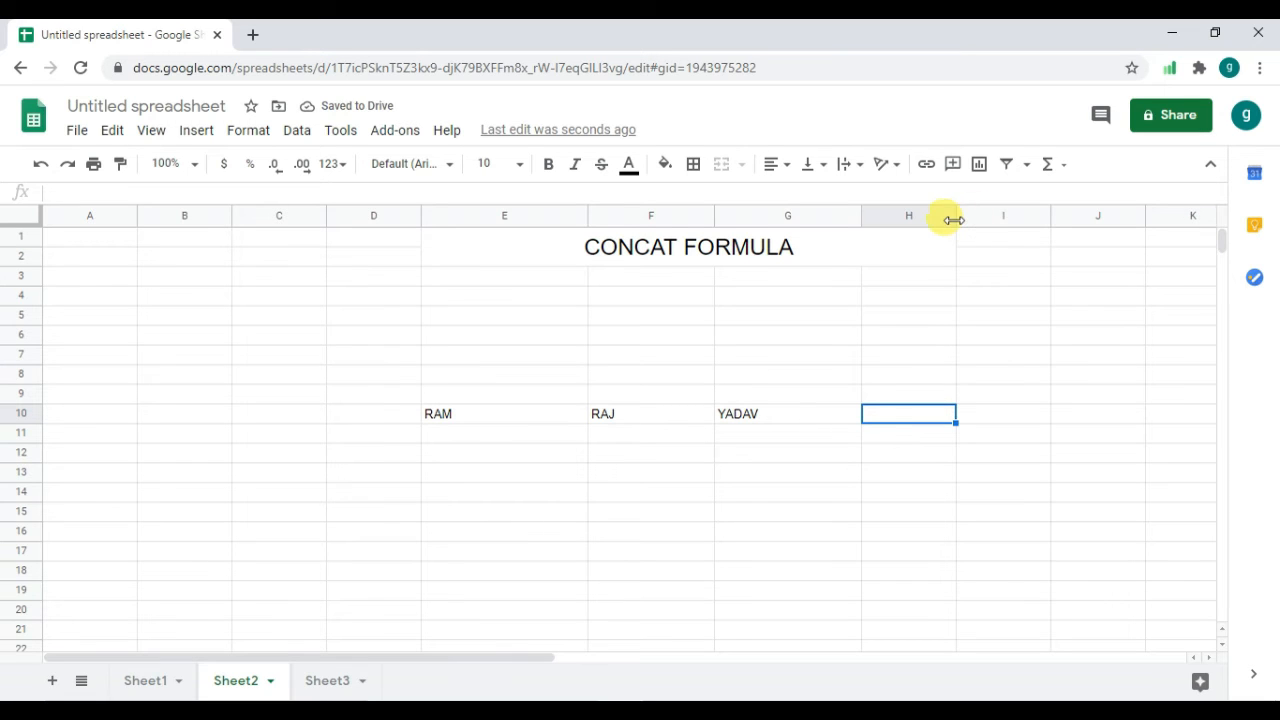
left_click_drag(1037, 223, 1039, 228)
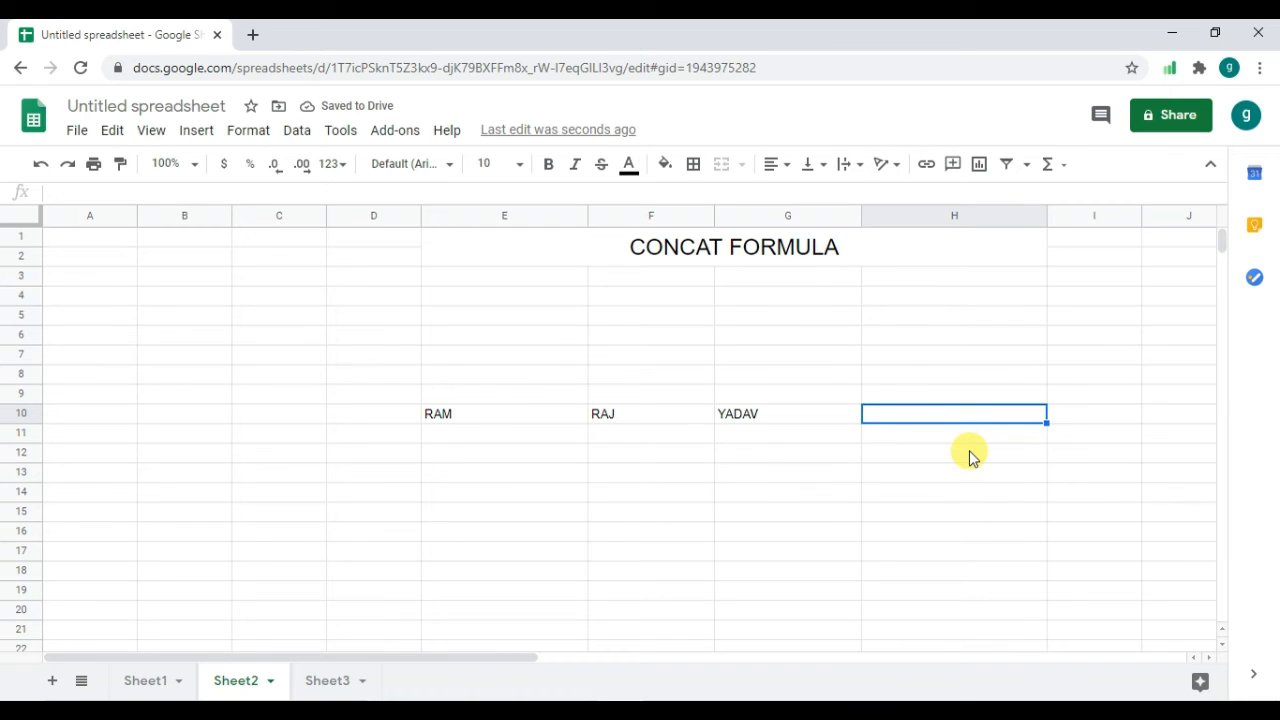
type("=")
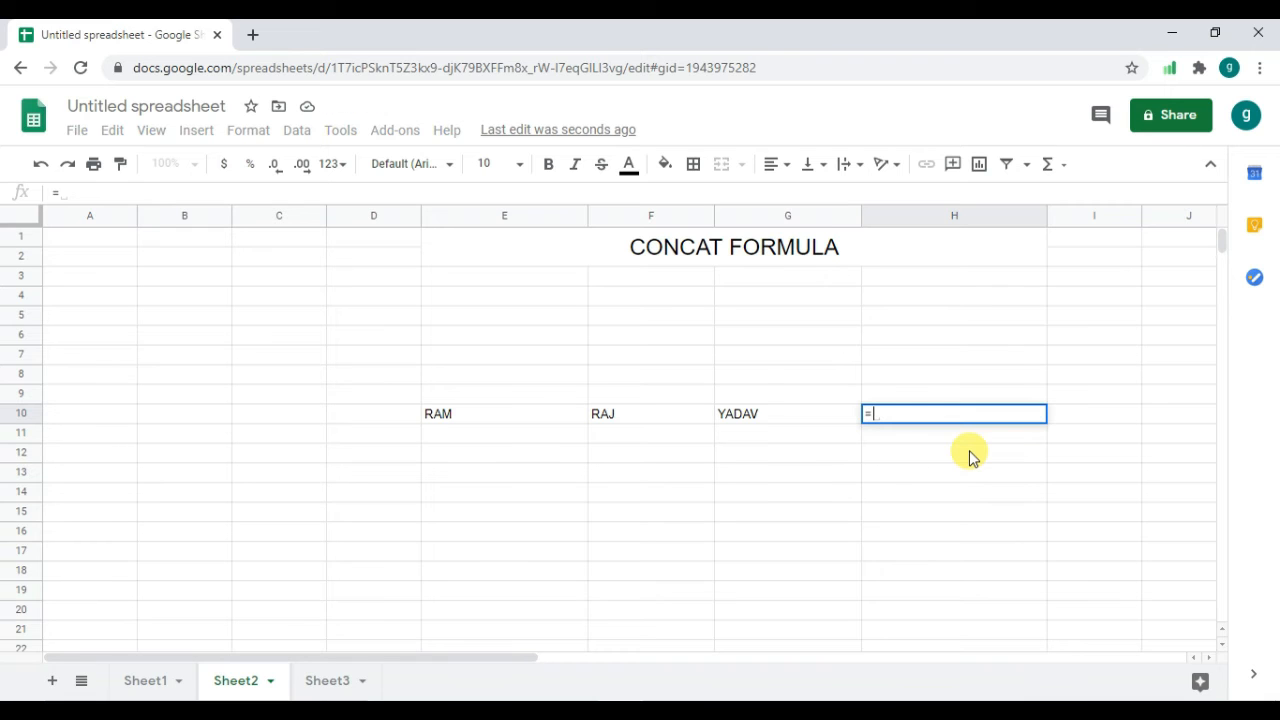
type("CON")
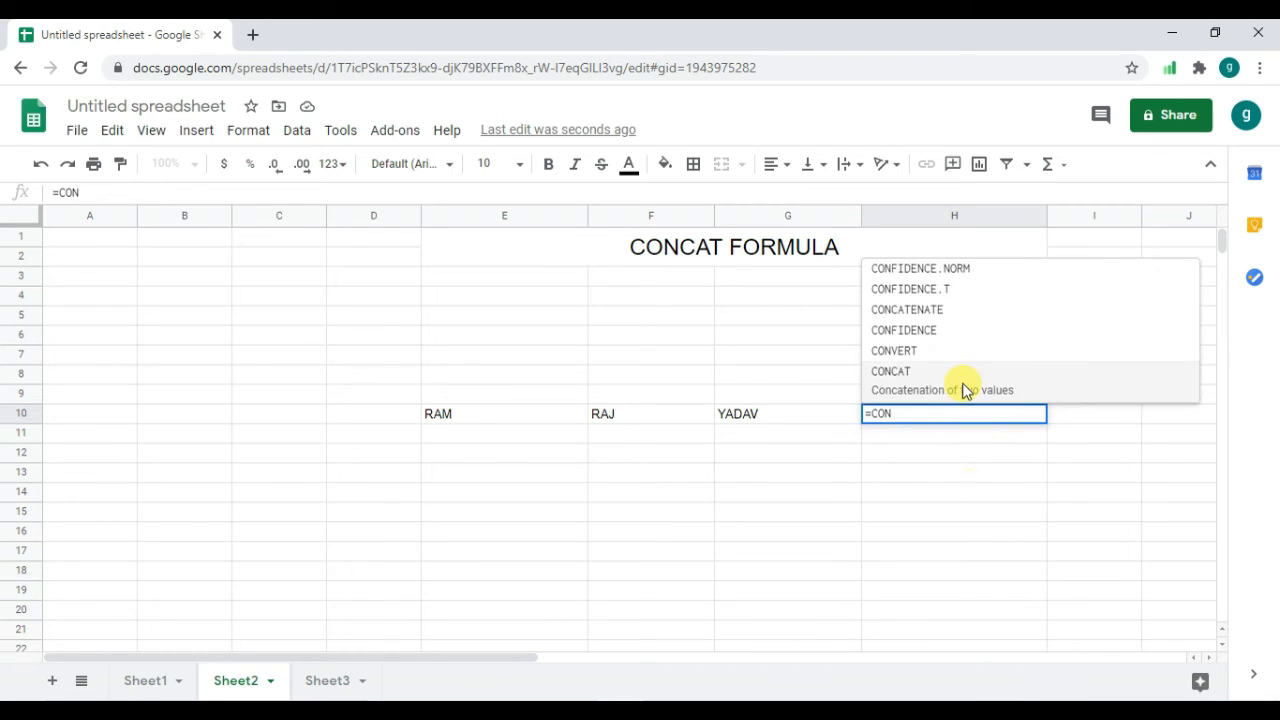
left_click(965, 390)
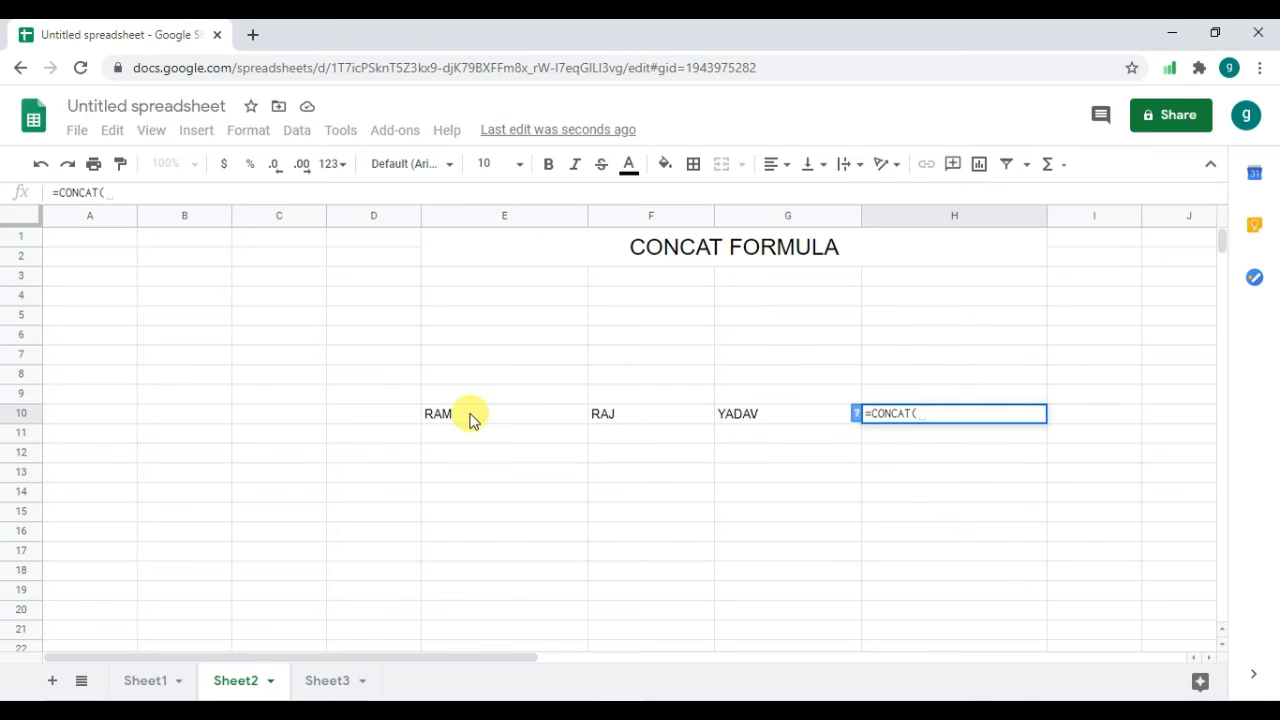
left_click_drag(470, 418, 677, 420)
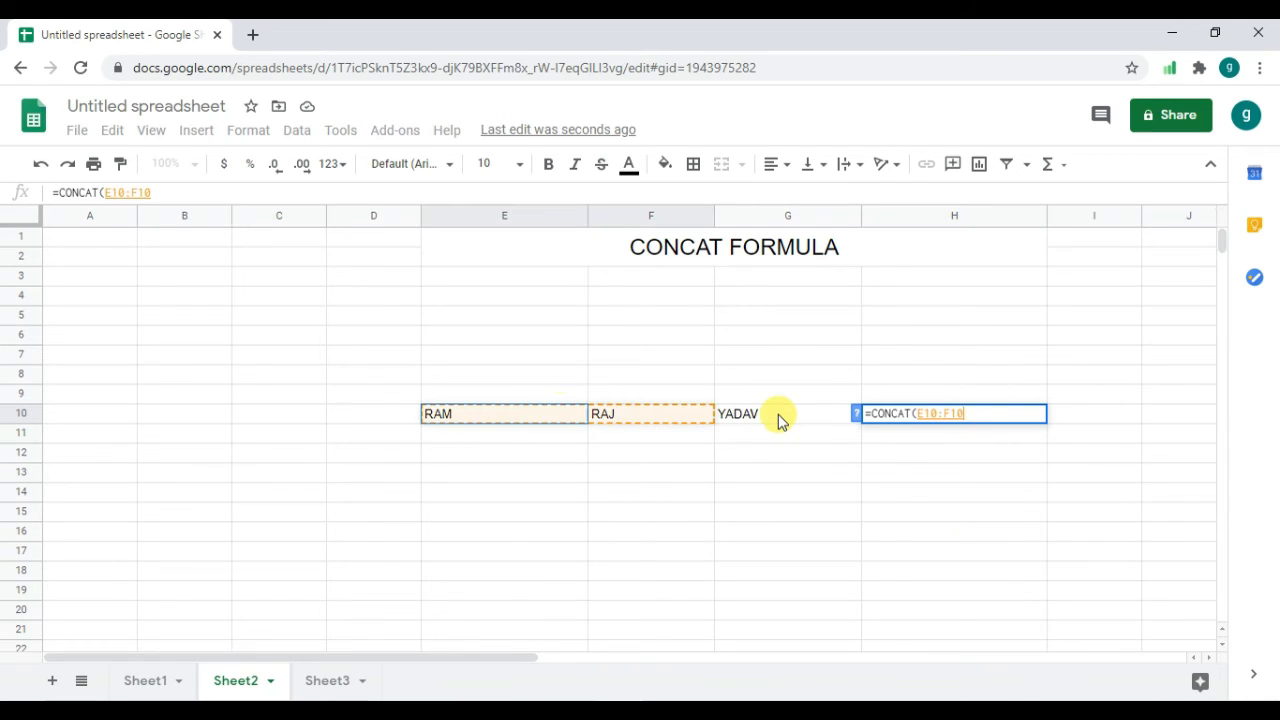
left_click_drag(780, 420, 780, 420)
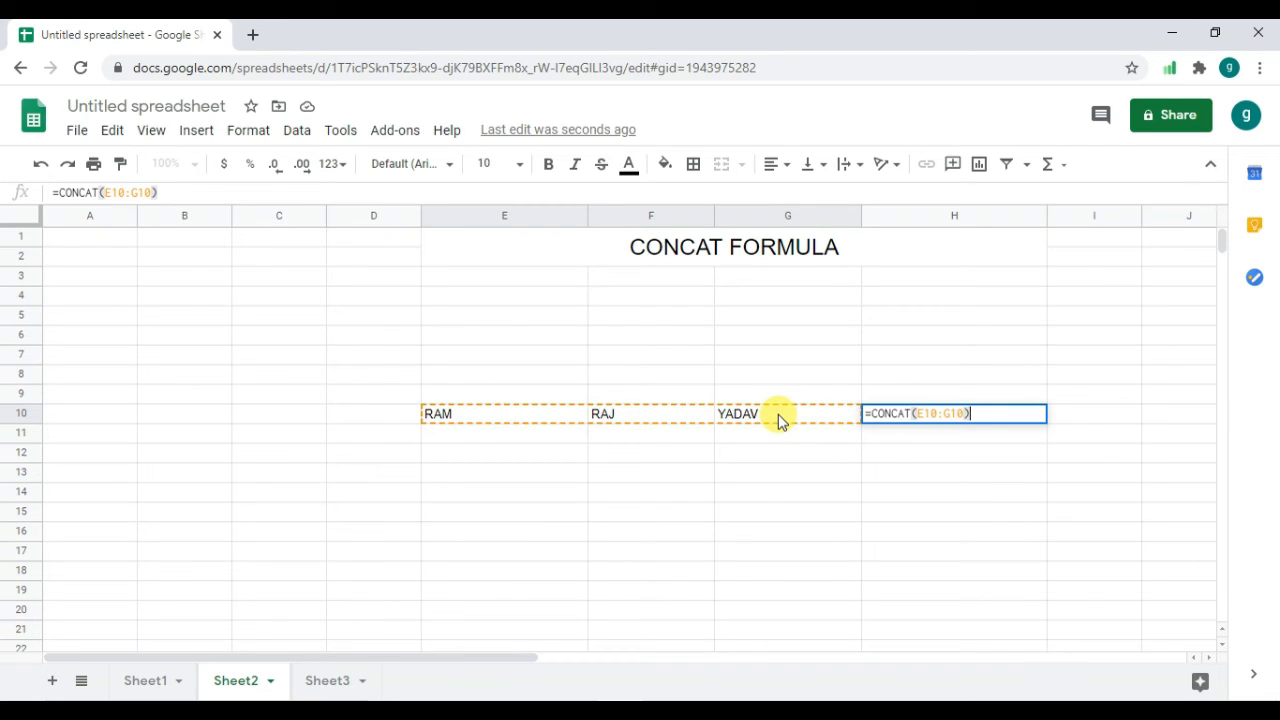
type(")")
key("Return")
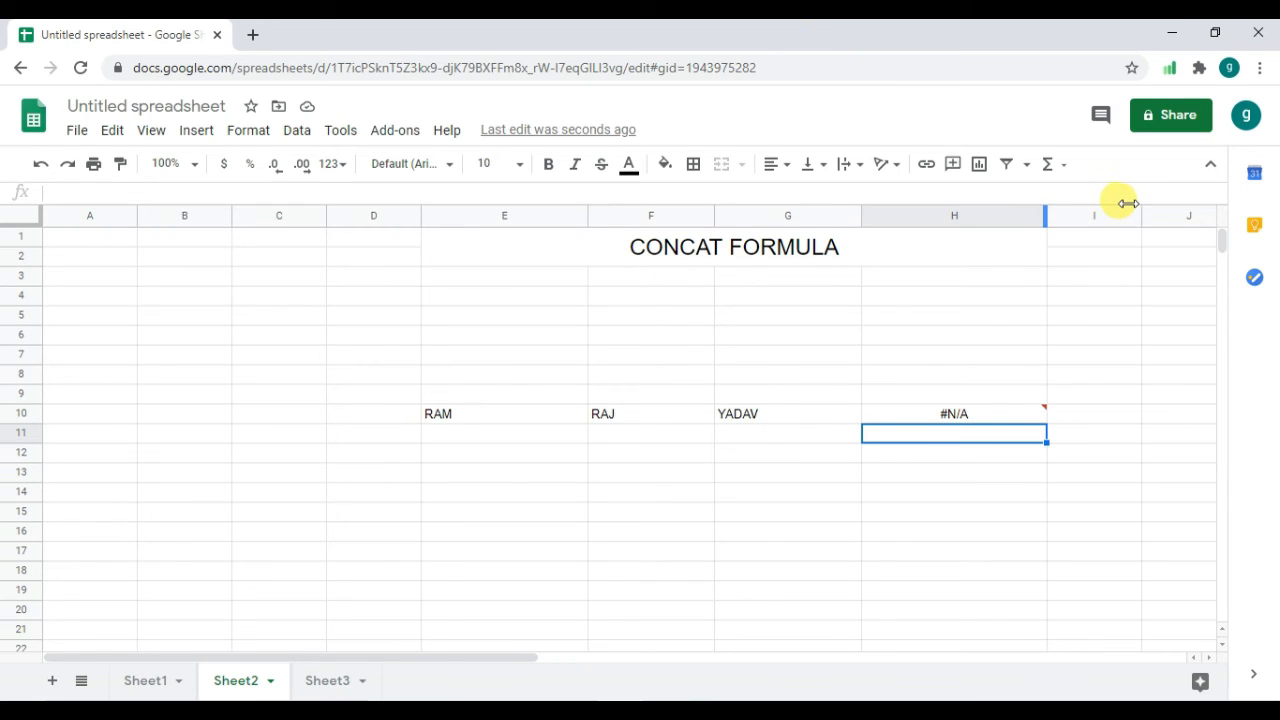
Widen column H further and examine the error details of the CONCAT formula in cell H10.
left_click_drag(1135, 205, 1144, 215)
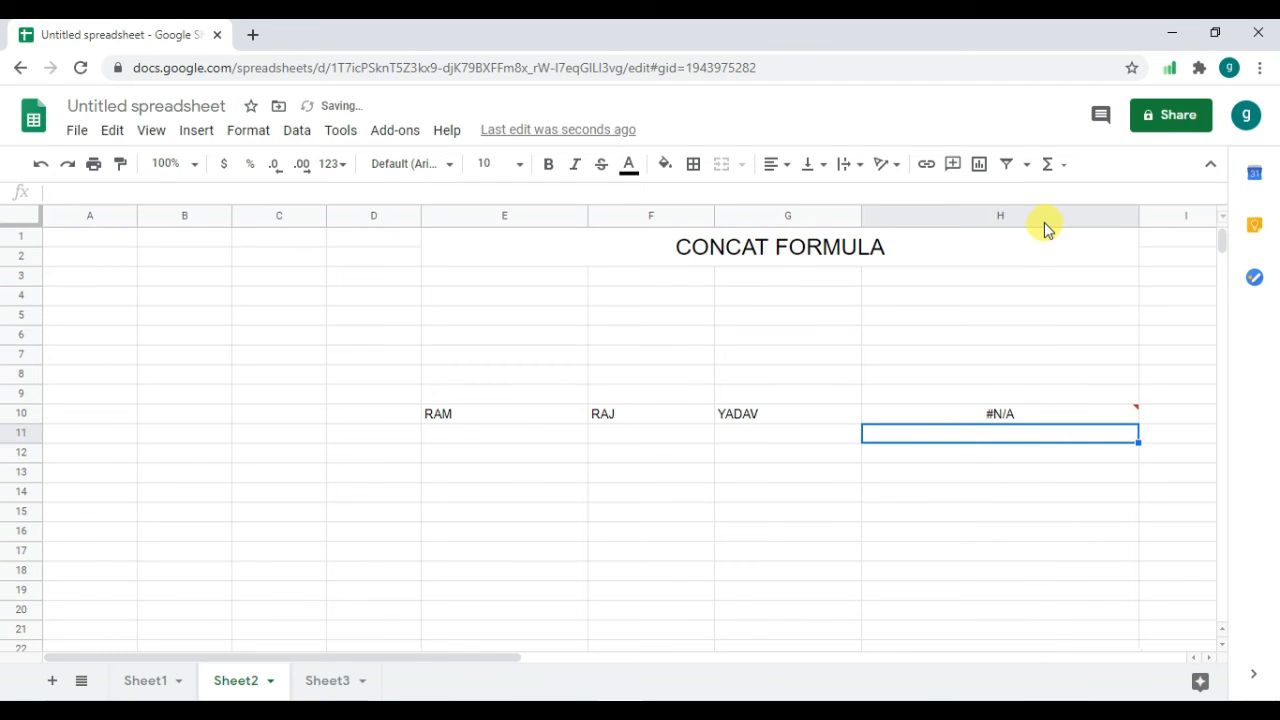
left_click(1005, 420)
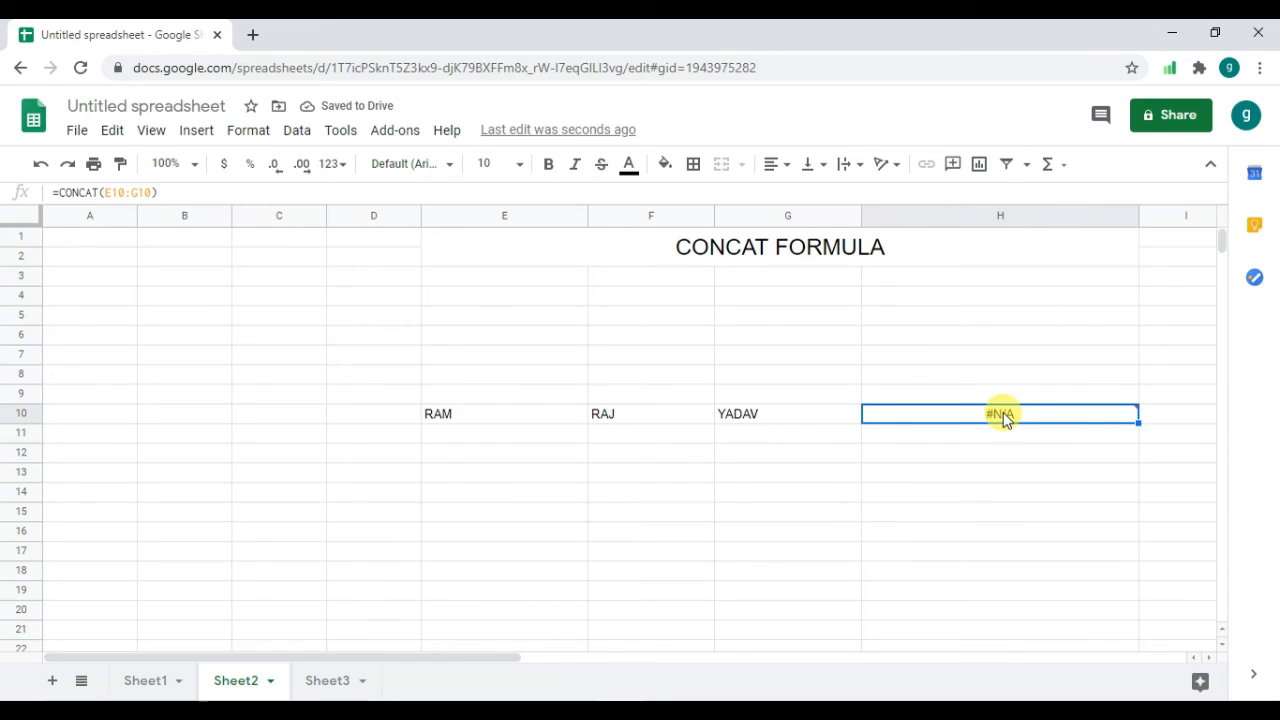
mouse_move(1005, 420)
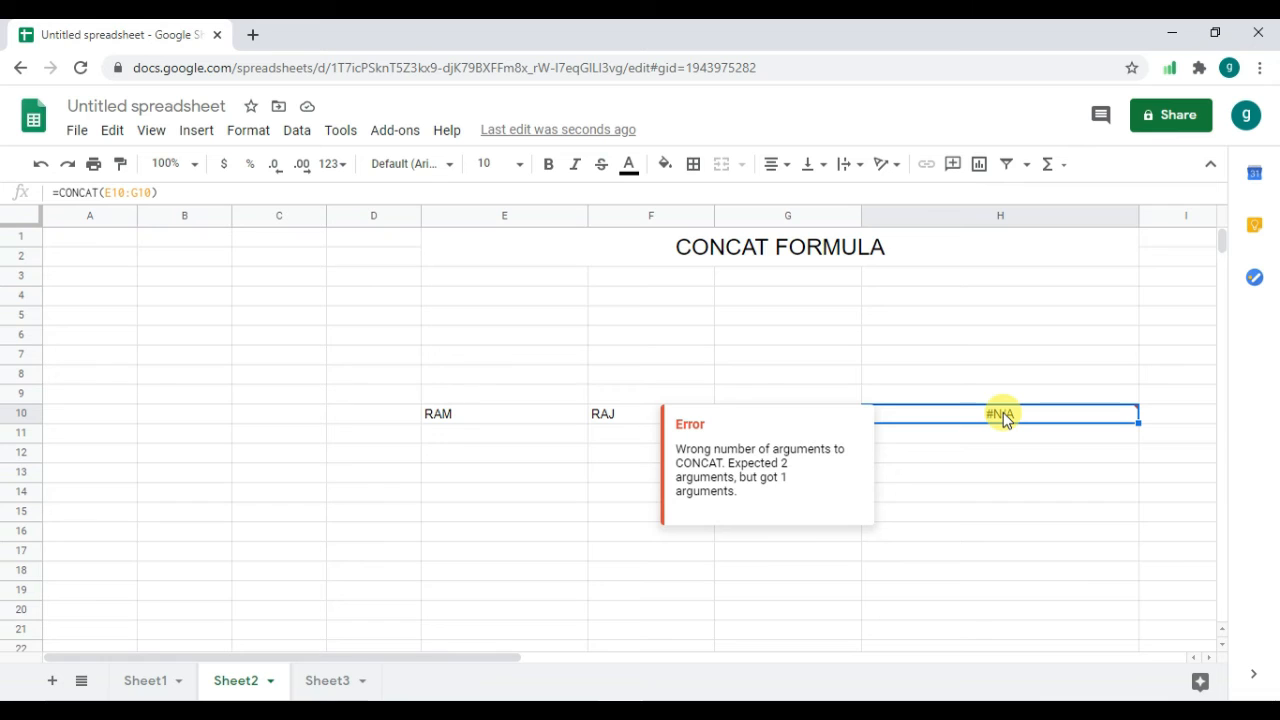
Try to rework the formula in cell H10 by cutting its range back to the single reference E10.
double_click(1004, 413)
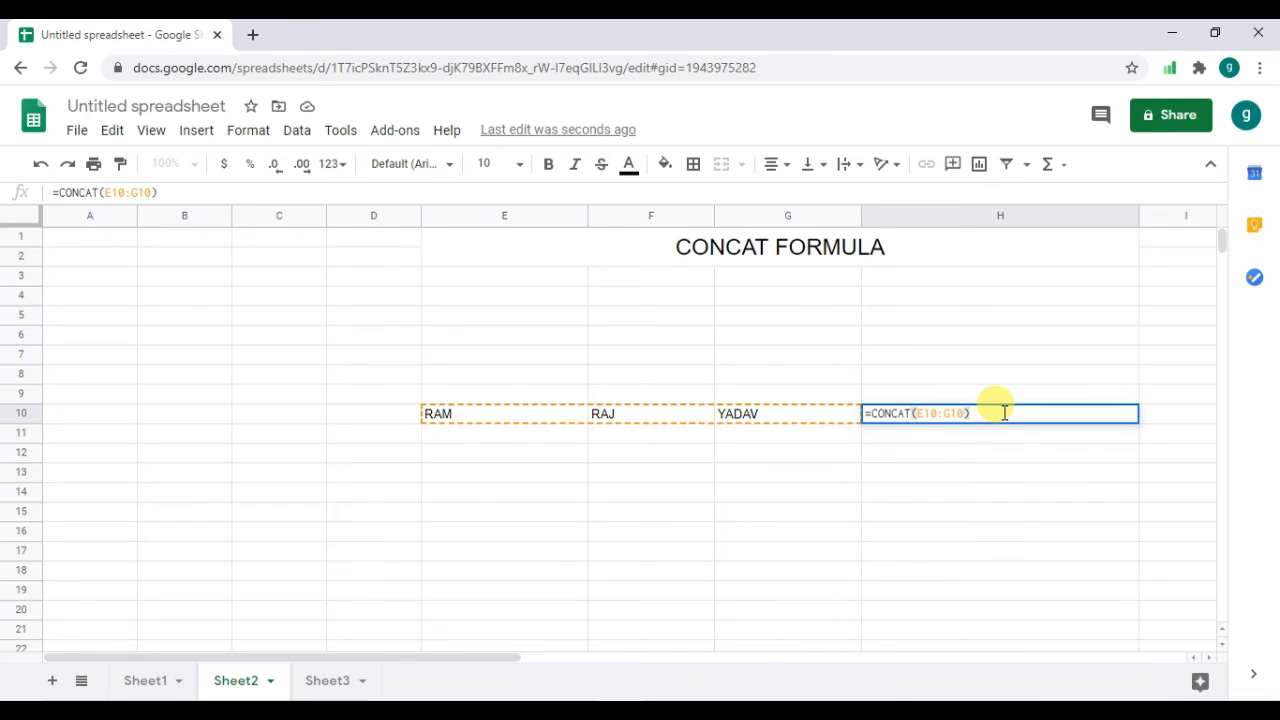
key("BackSpace")
key("BackSpace")
key("BackSpace")
key("BackSpace")
key("BackSpace")
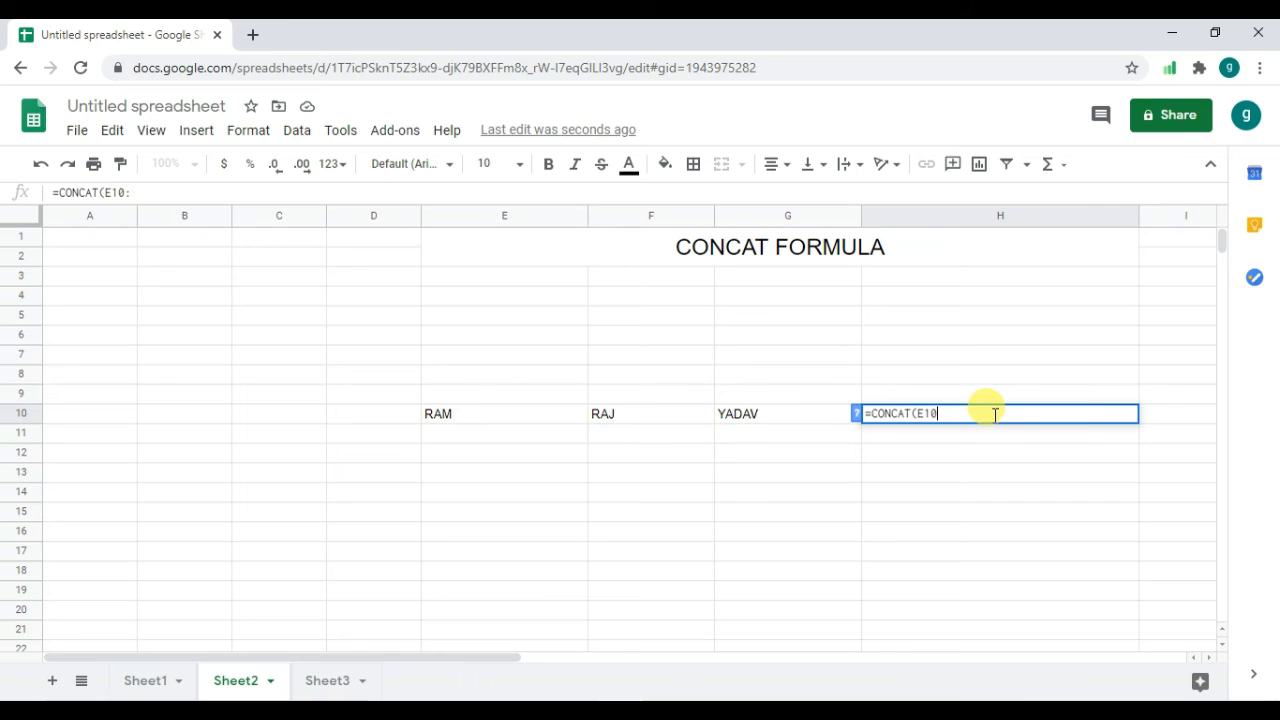
left_click(500, 418)
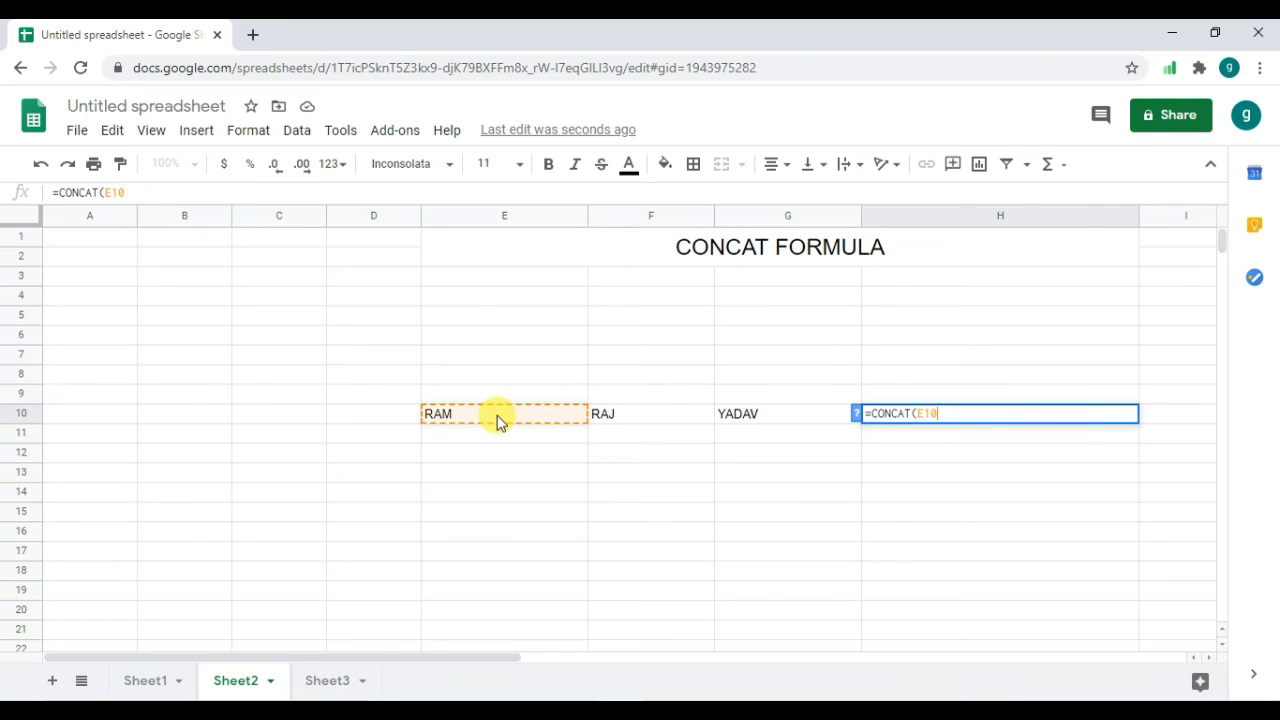
left_click(498, 416)
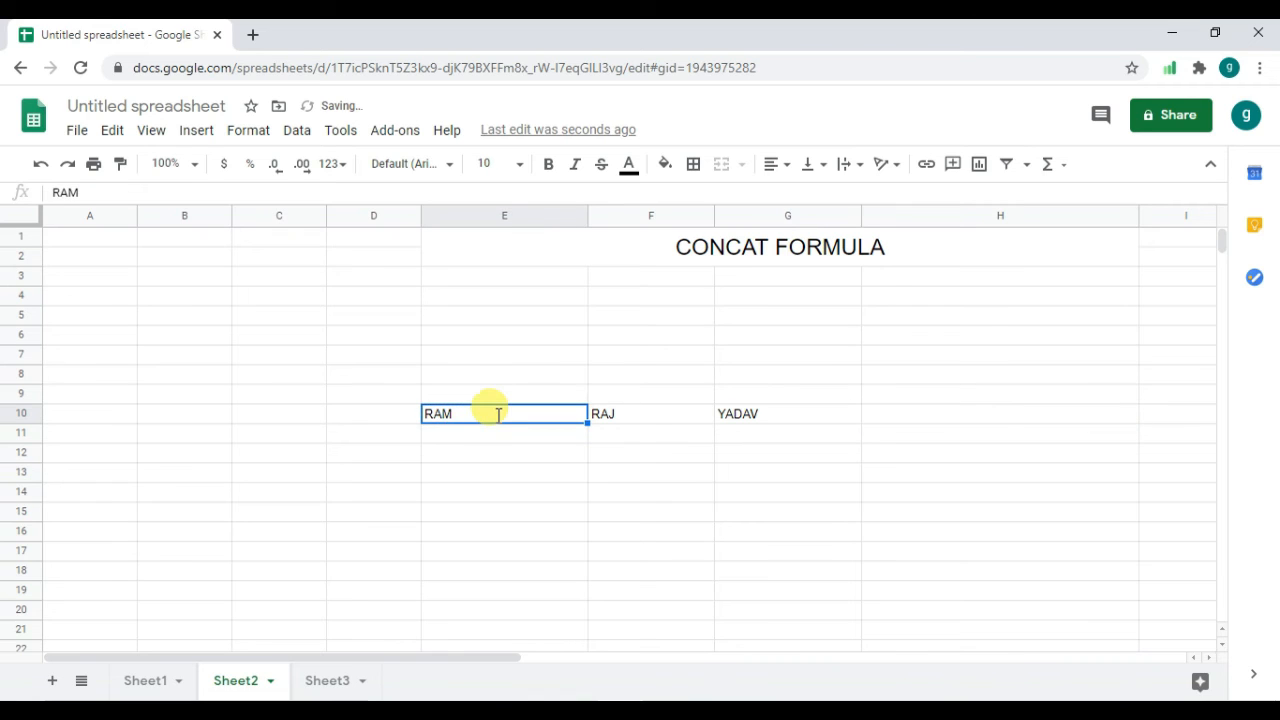
Replace the contents of cell E10 with a comma.
key("BackSpace")
type(",")
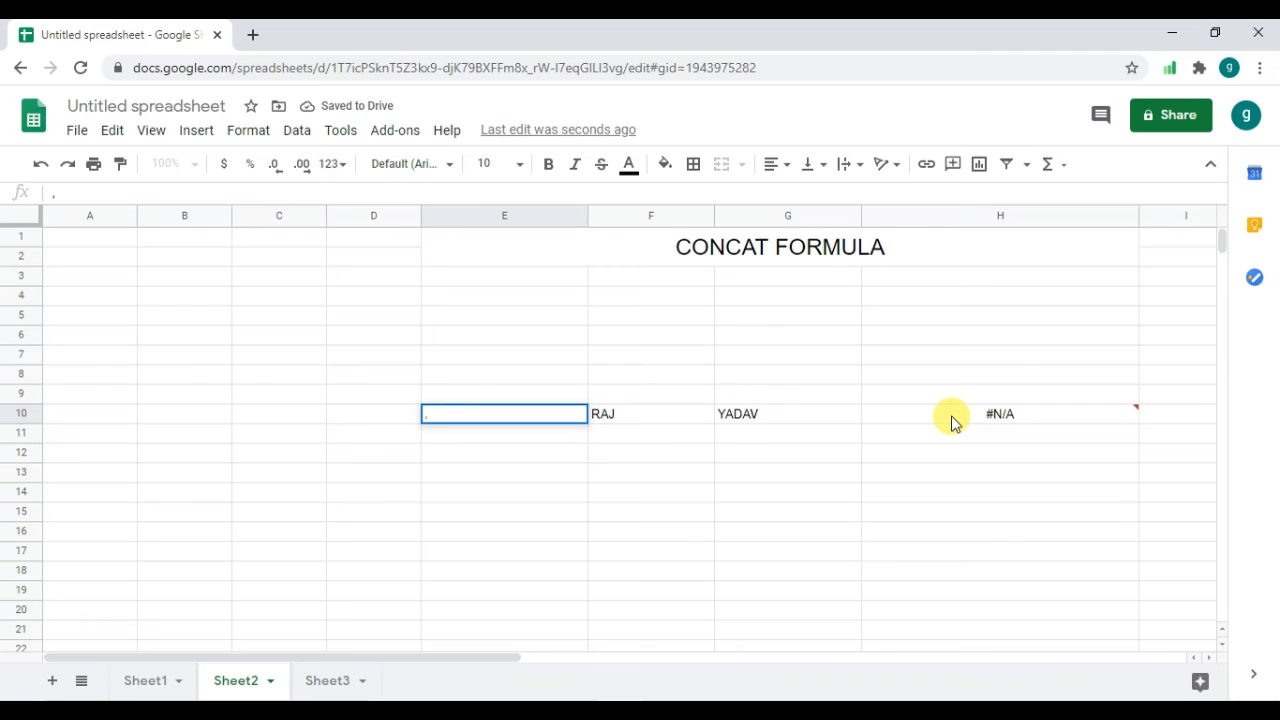
Clear the formula in cell H10 and enter =CONCAT(F10,G10) to join two of the name parts.
left_click(952, 422)
mouse_move(952, 422)
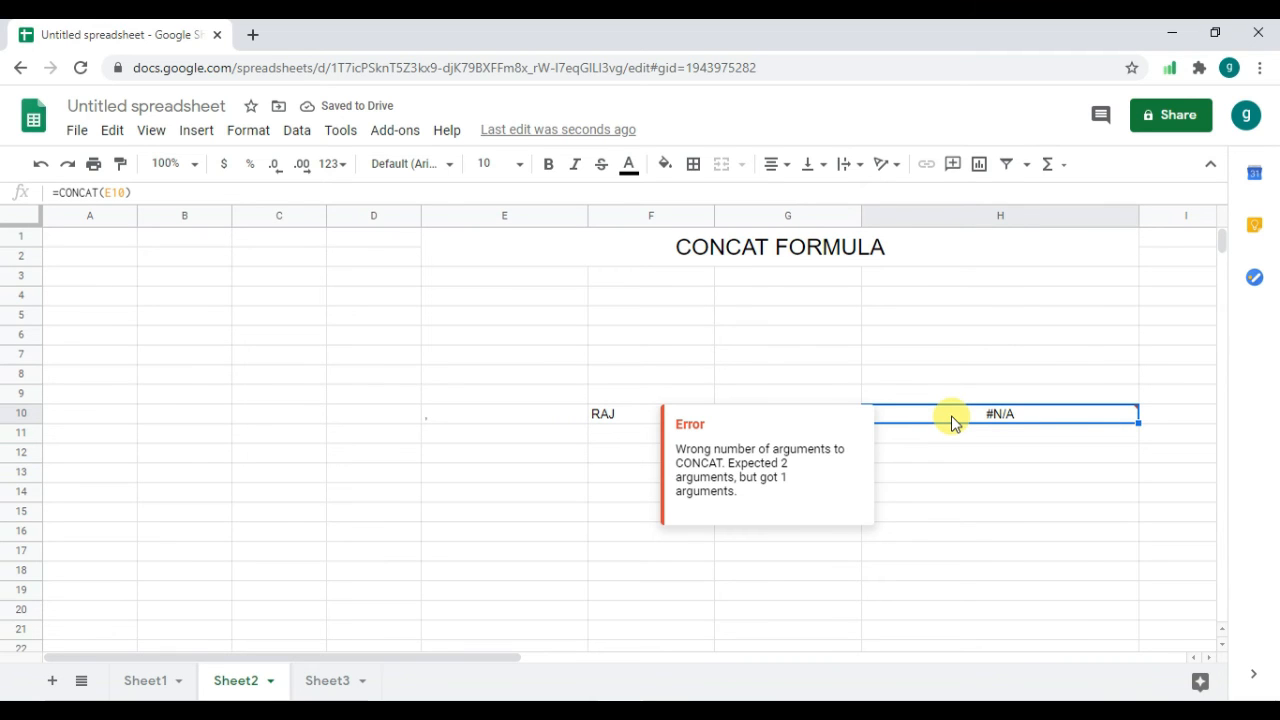
key("Delete")
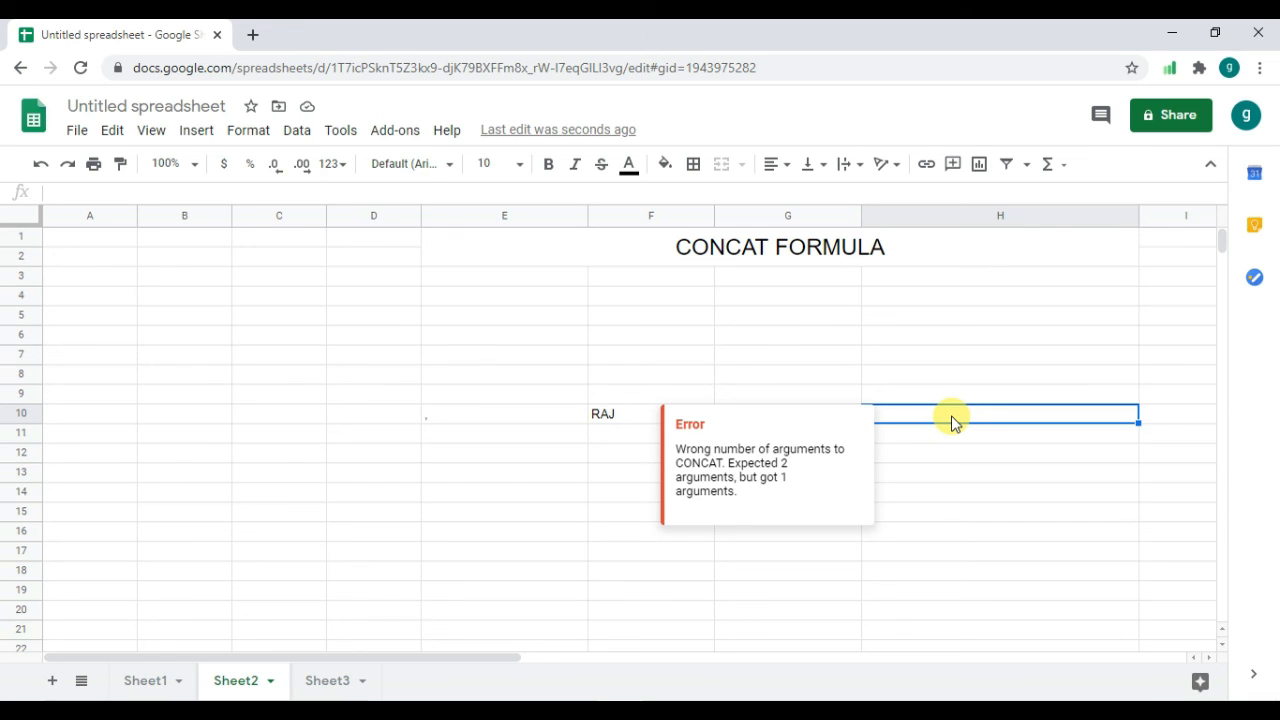
type("=")
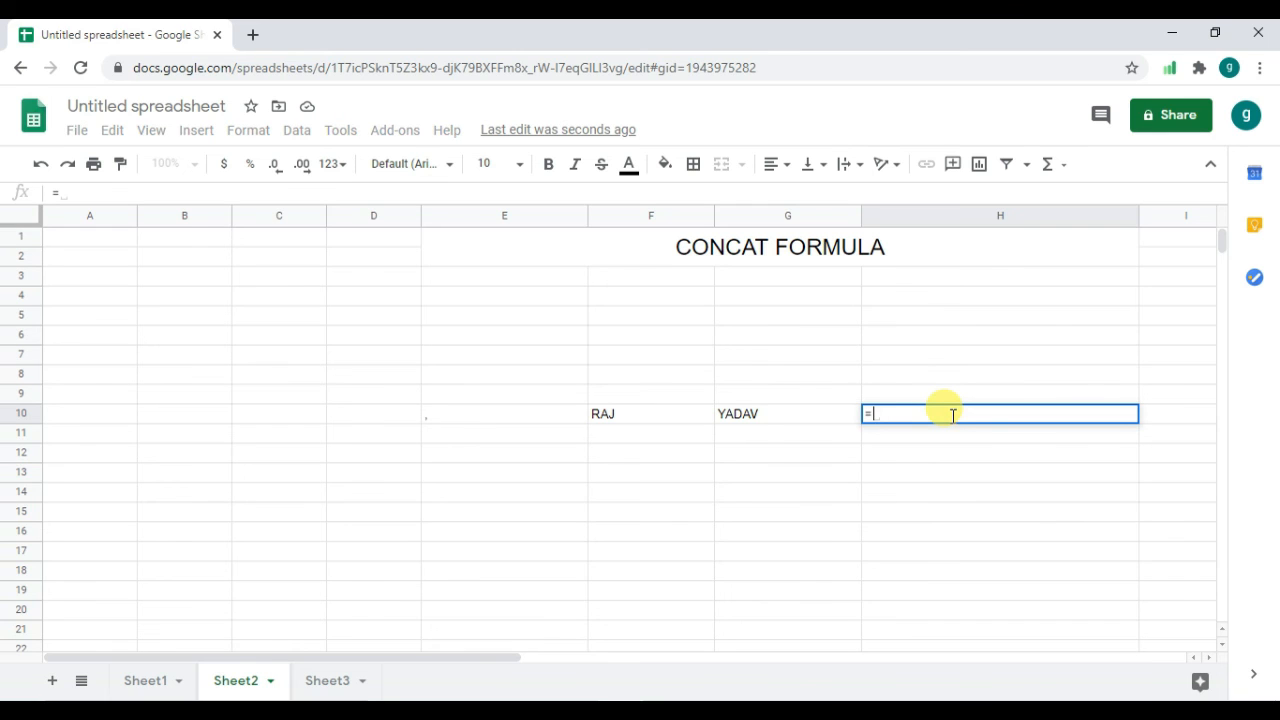
type("CON")
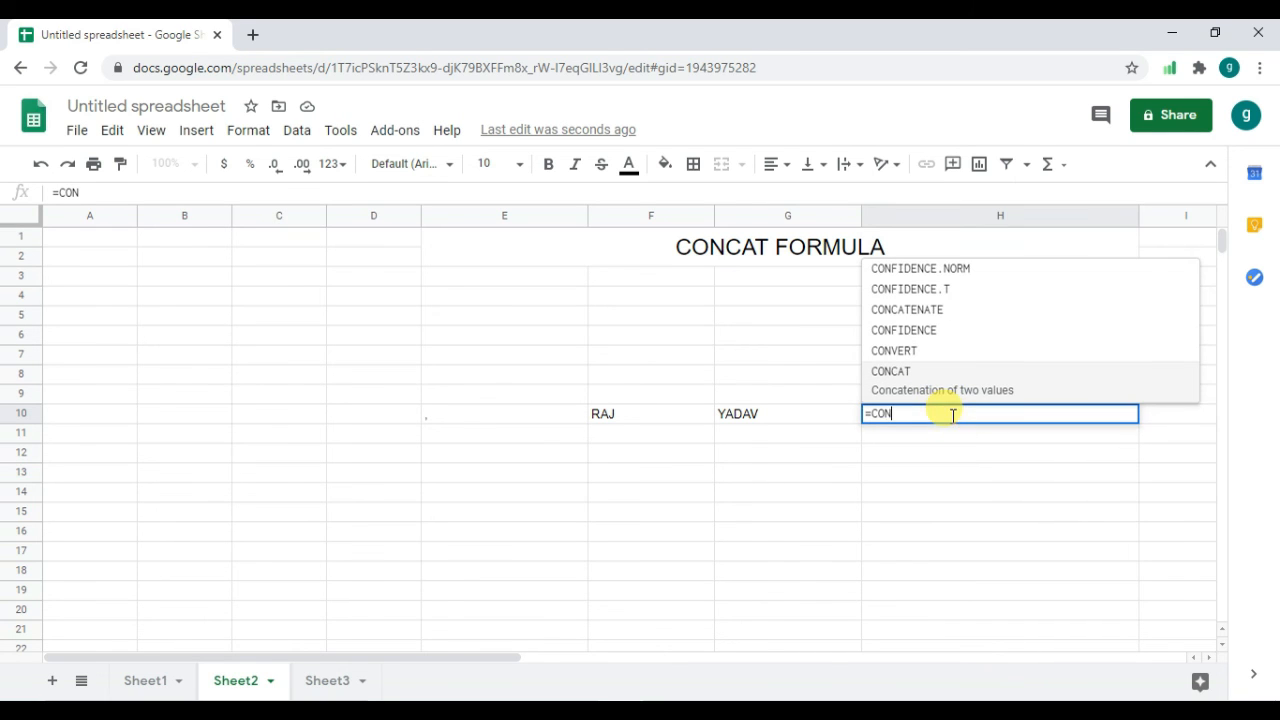
left_click(955, 389)
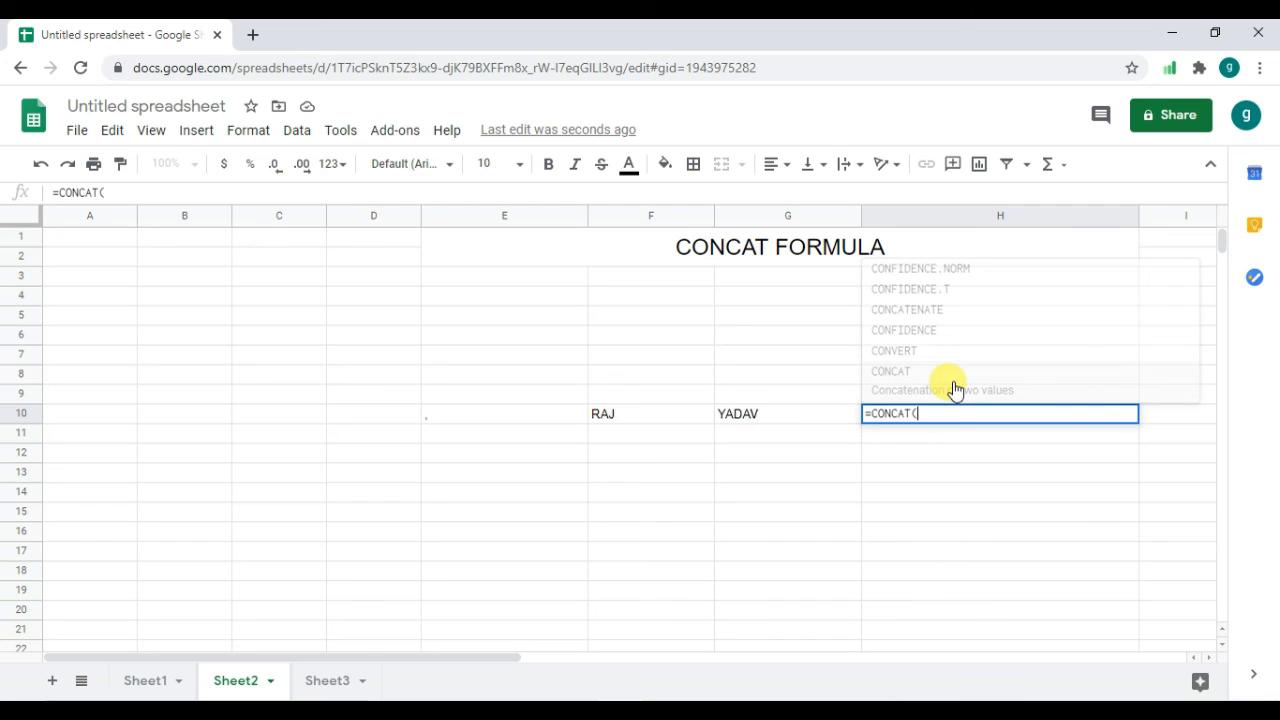
left_click(632, 424)
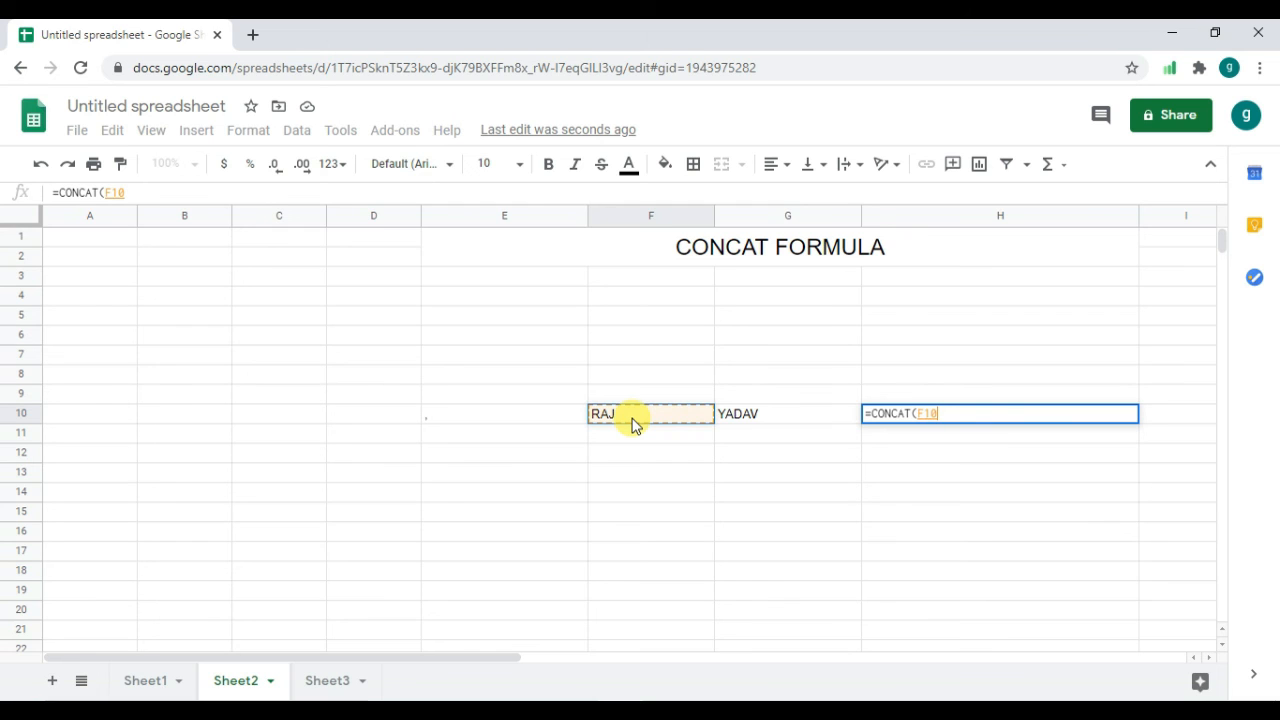
type(",")
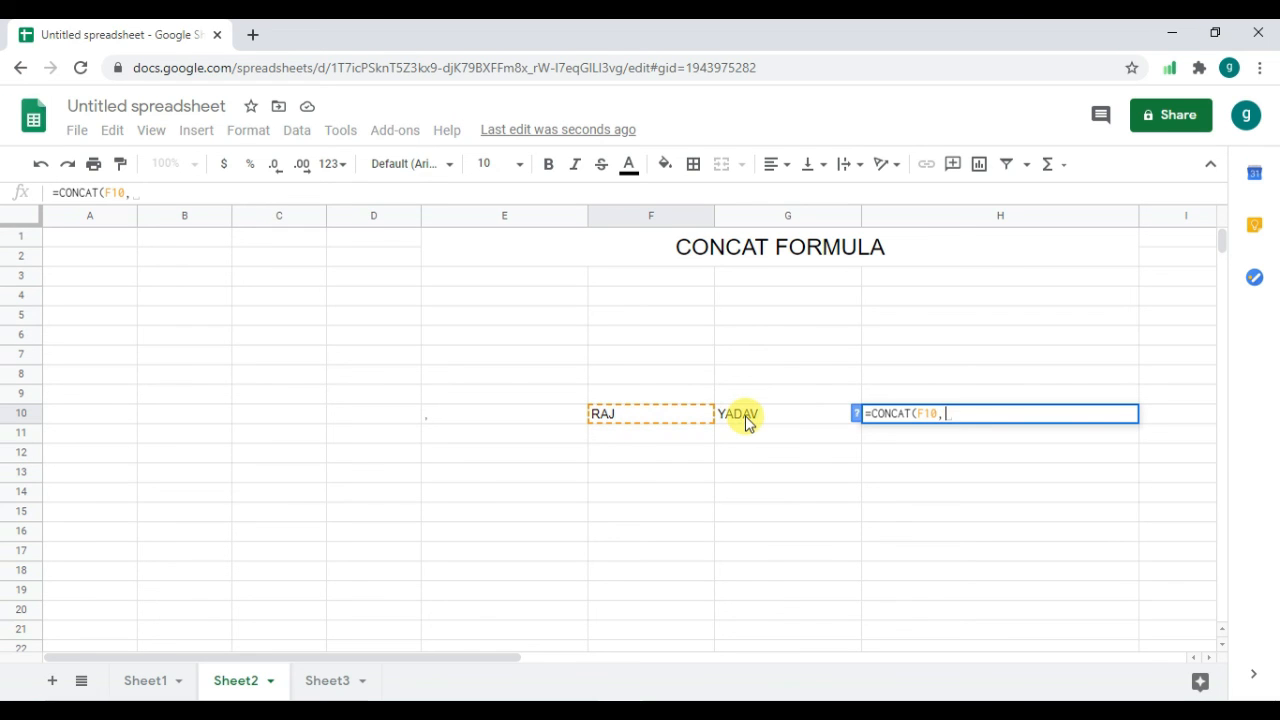
left_click(745, 422)
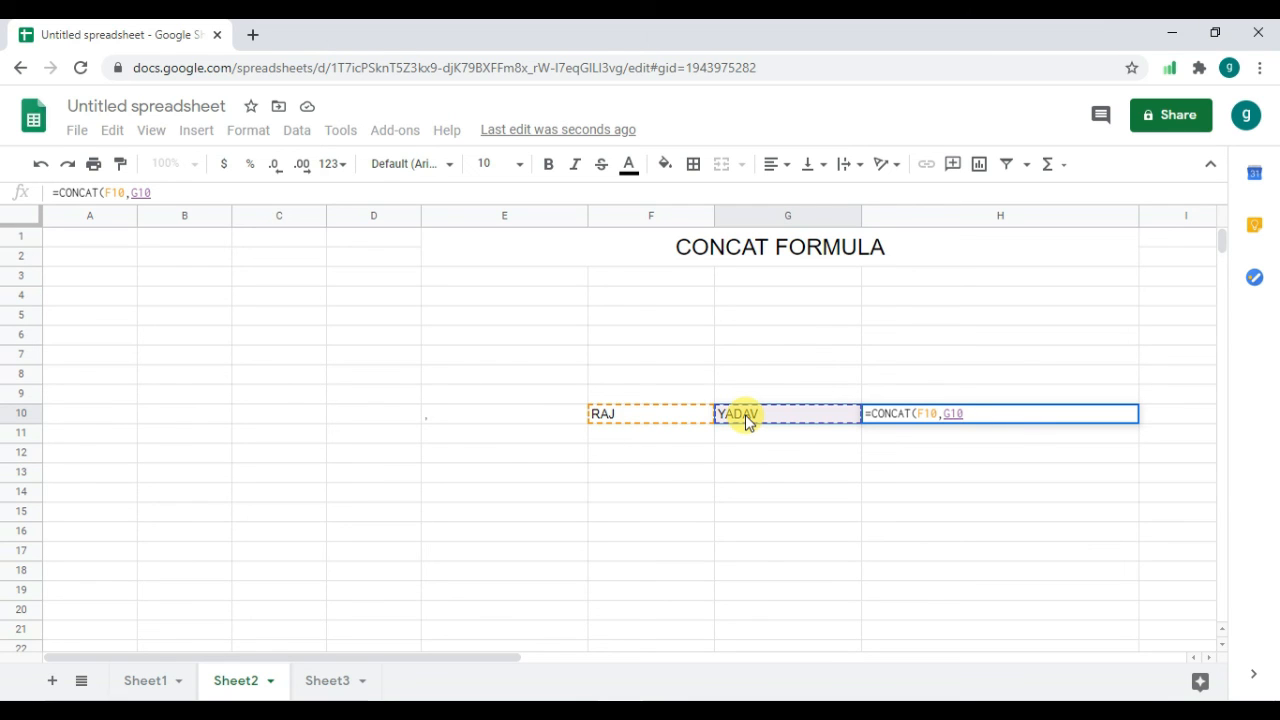
type("0")
key("BackSpace")
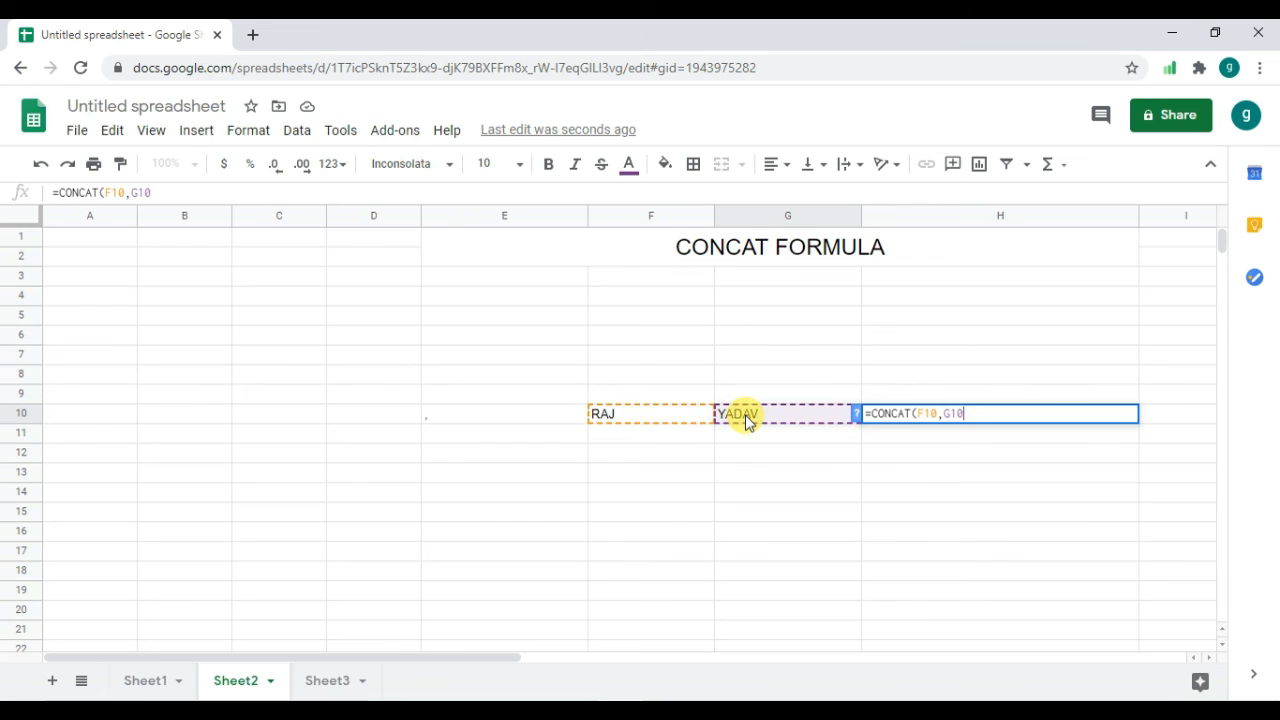
key("Return")
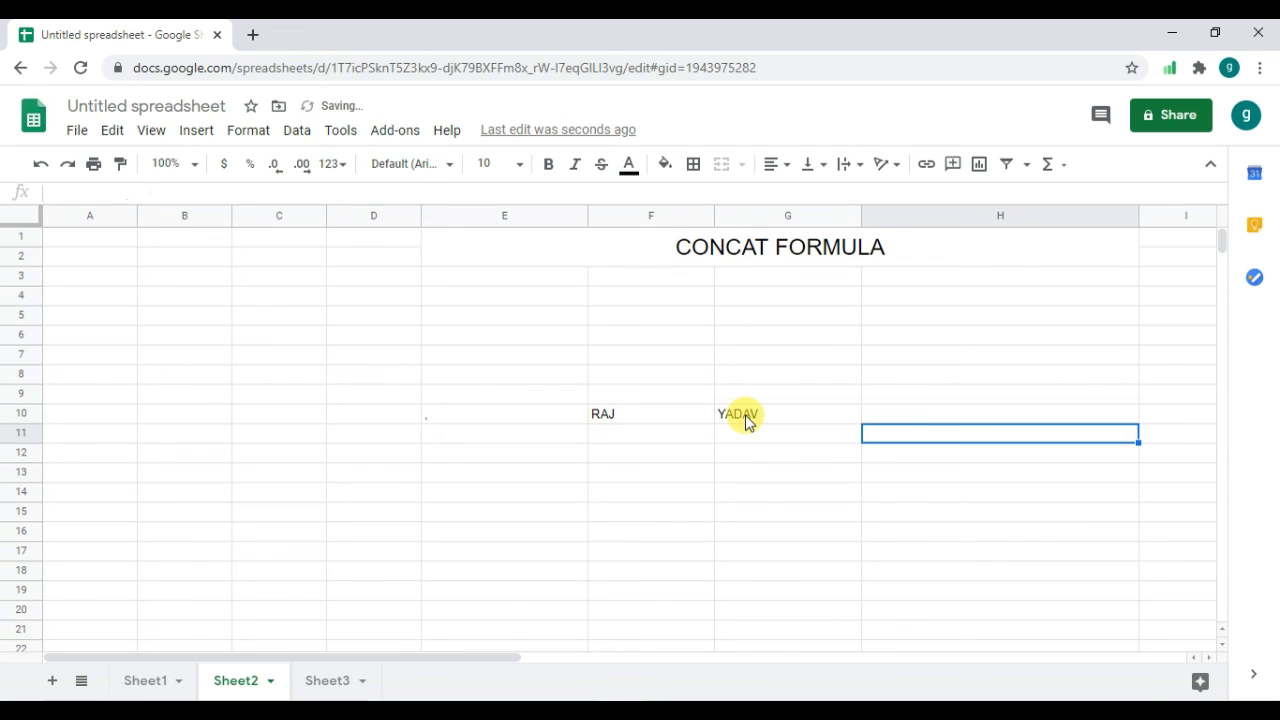